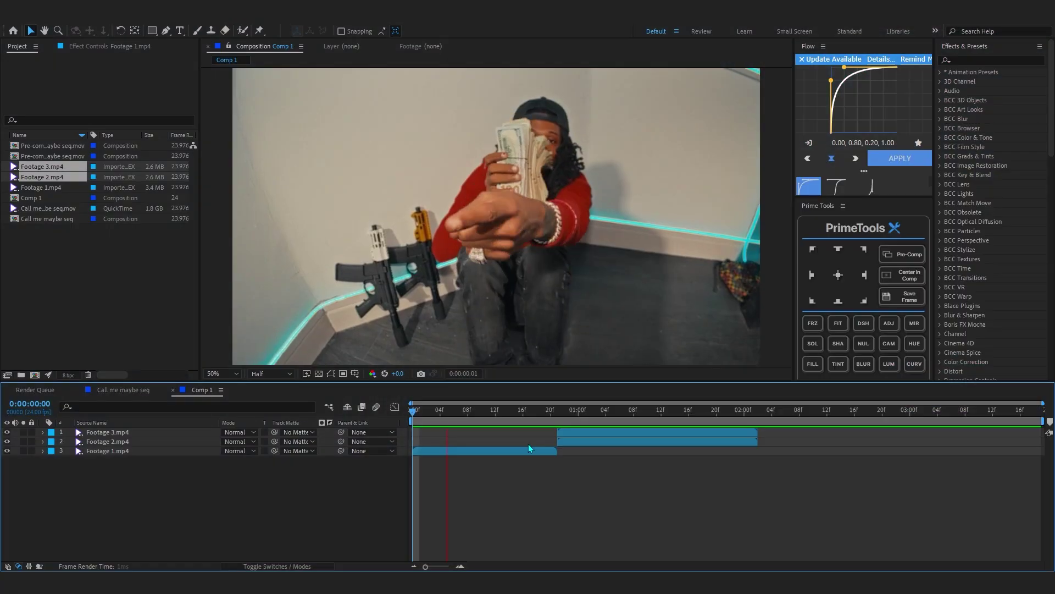
- Play and scrub the composition to examine Footage 1, Footage 2 and Footage 3 on the timeline
key("space")
left_click_drag(483, 411, 482, 435)
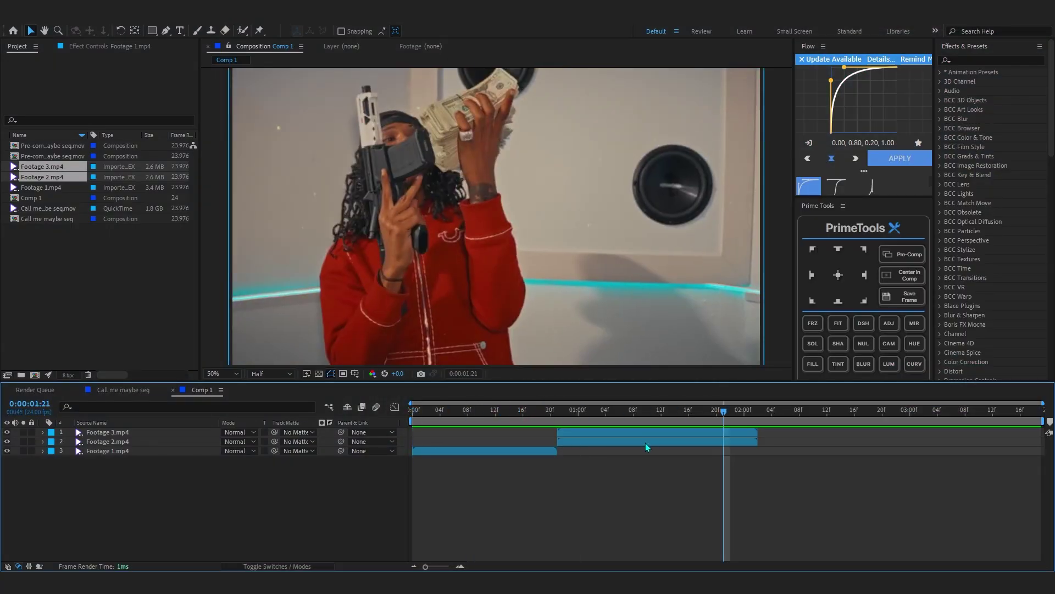
left_click(6, 432)
left_click(621, 433)
left_click(635, 442)
left_click_drag(585, 411, 659, 455)
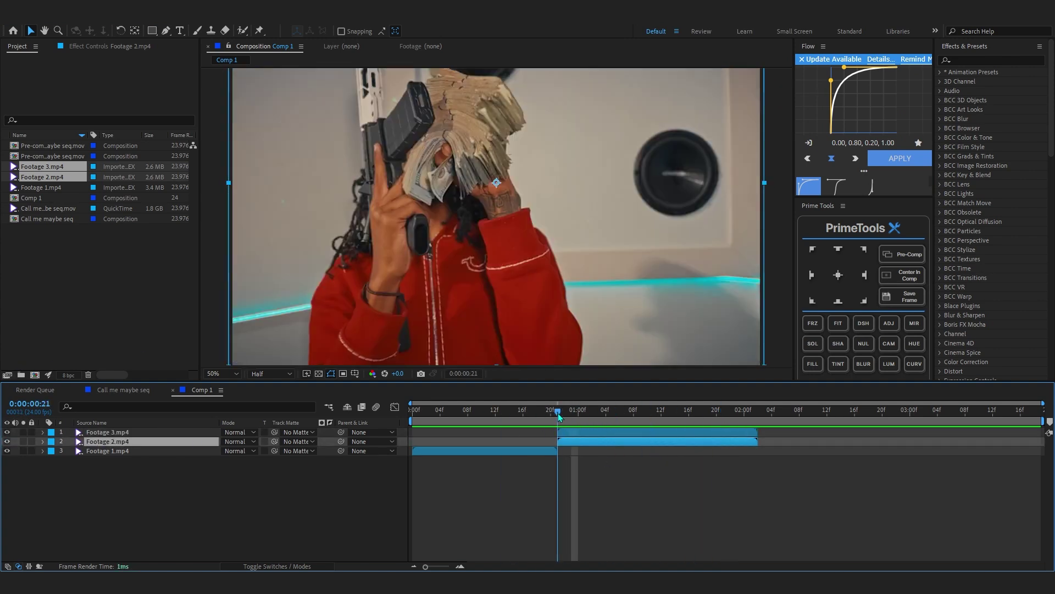
key("space")
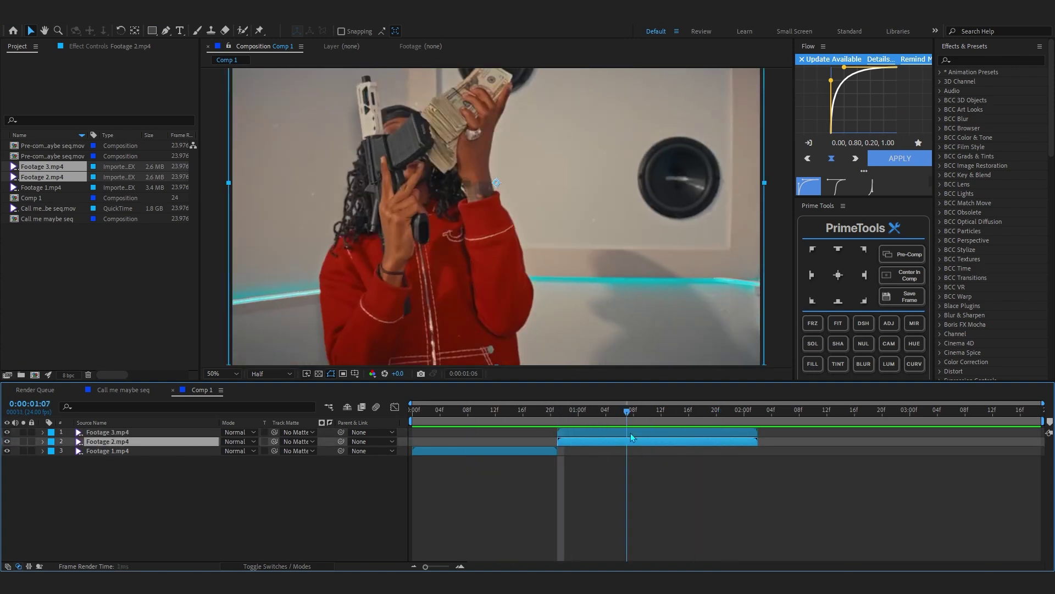
scroll(515, 207, "down", 1)
scroll(495, 218, "up", 1)
left_click(575, 433)
left_click_drag(564, 419, 602, 419)
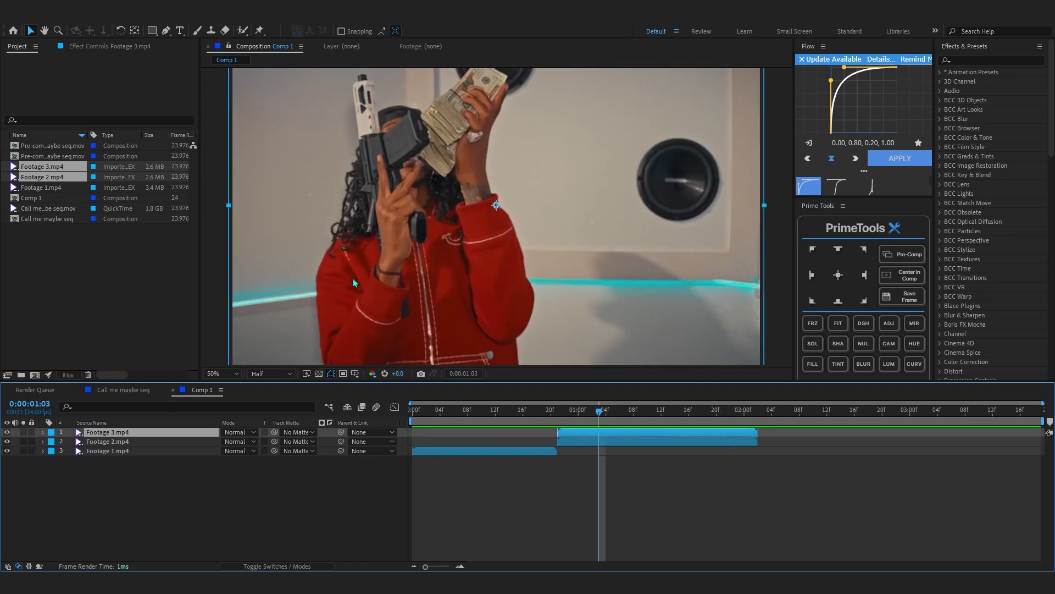
- Display the proportional grid over the composition view
left_click(355, 374)
left_click(355, 374)
left_click(355, 374)
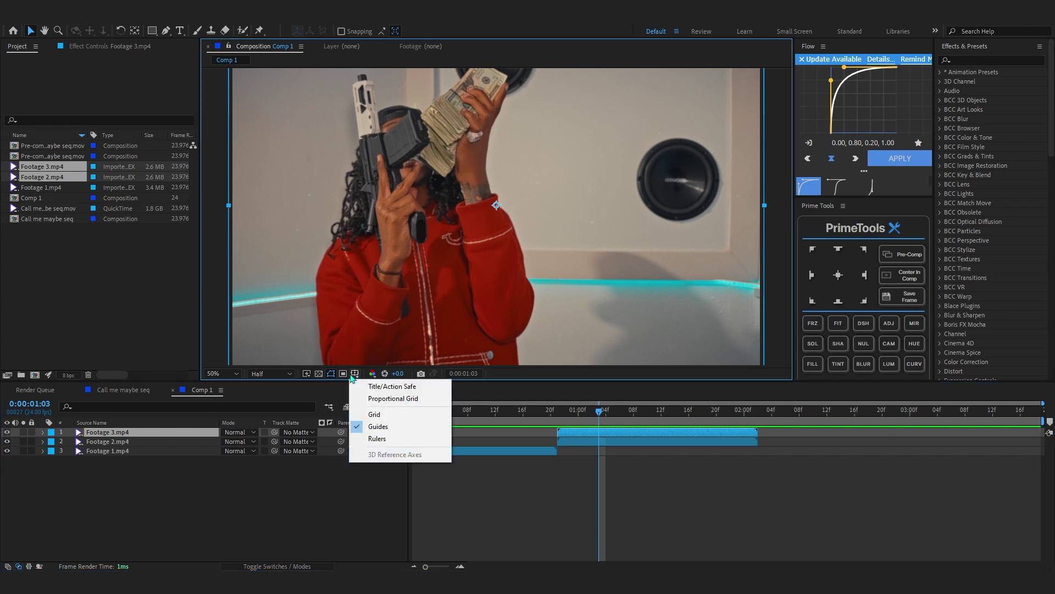
left_click(367, 400)
scroll(491, 208, "down", 1)
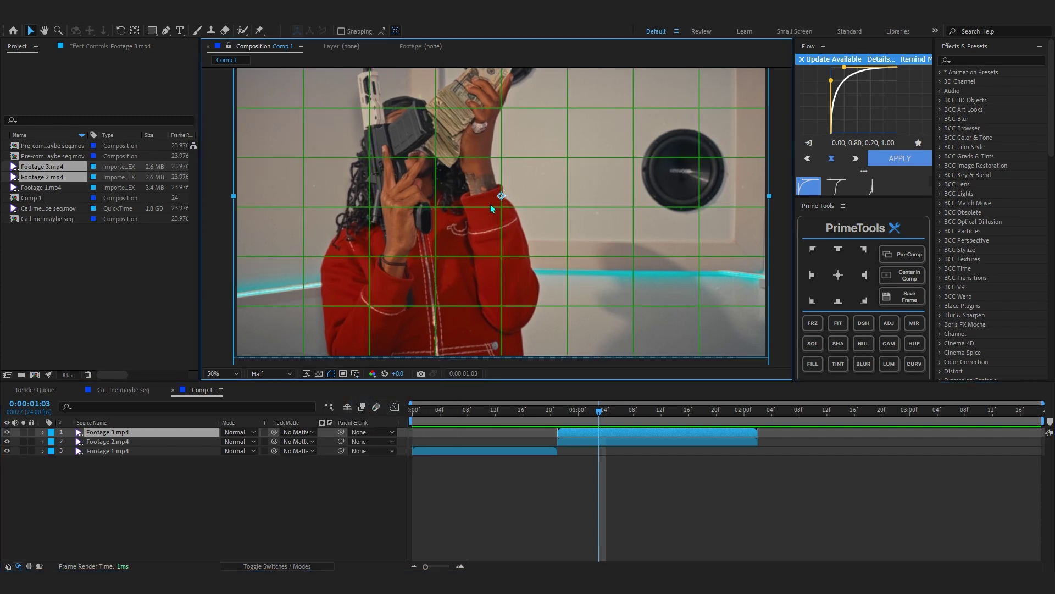
scroll(491, 208, "up", 2)
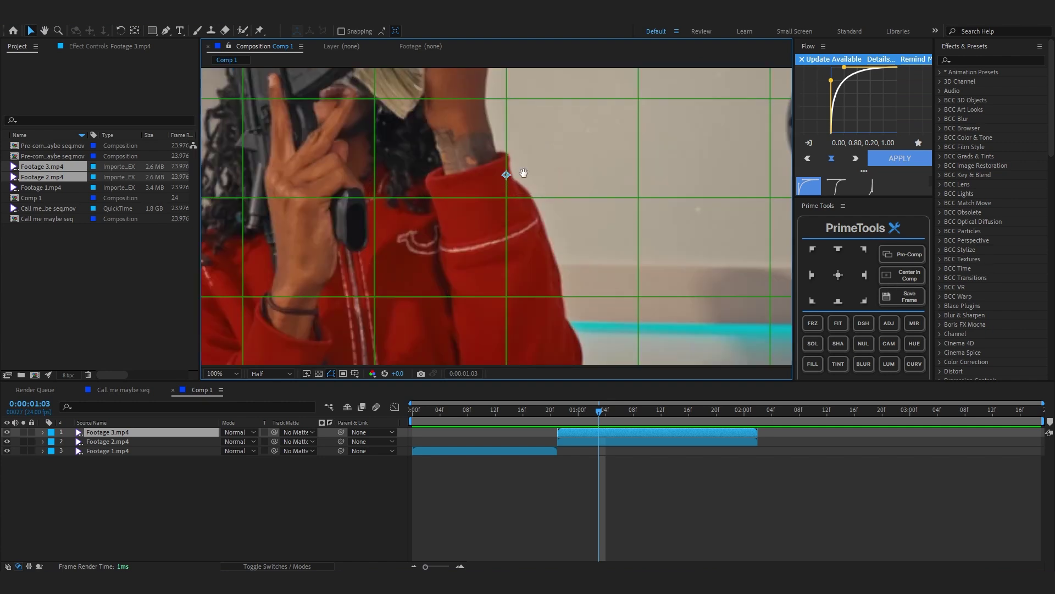
scroll(529, 213, "down", 2)
scroll(496, 136, "up", 3)
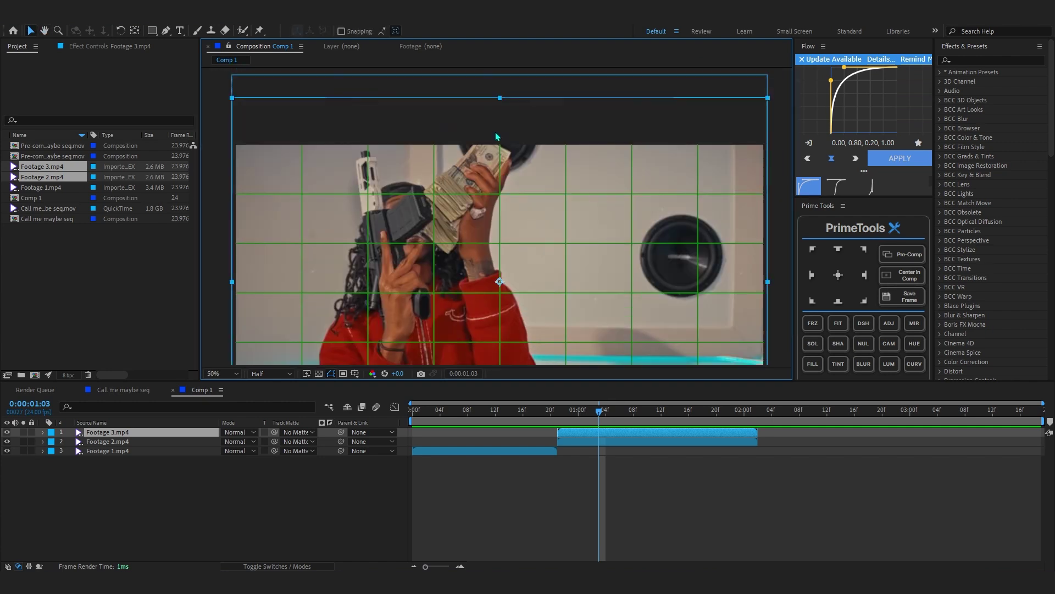
scroll(505, 235, "down", 3)
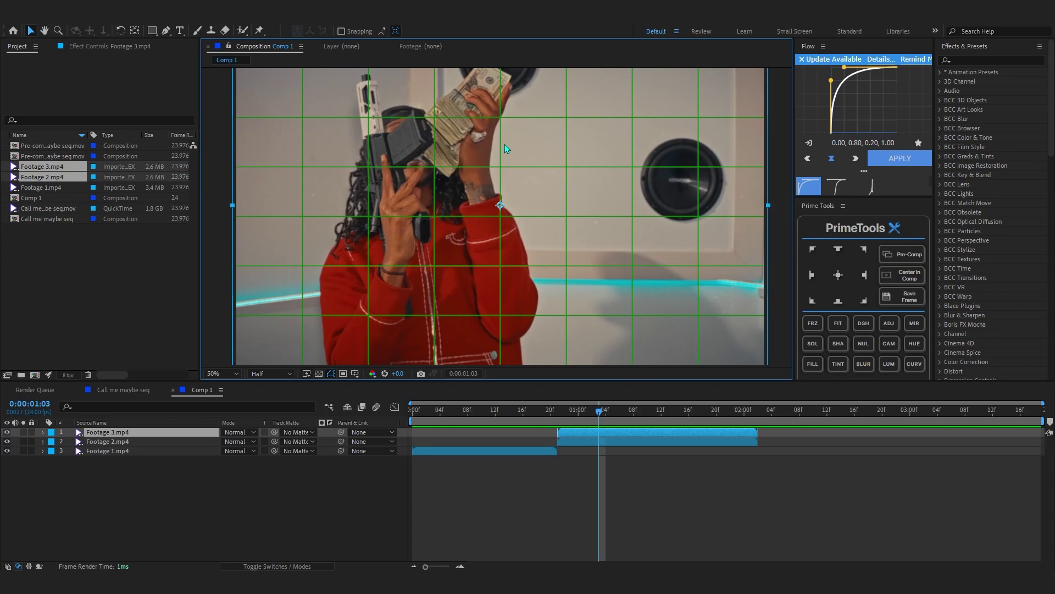
- Hide Footage 3.mp4, then shift Footage 2.mp4 to the right and scale it to 140%
left_click(7, 432)
left_click(7, 432)
left_click(7, 432)
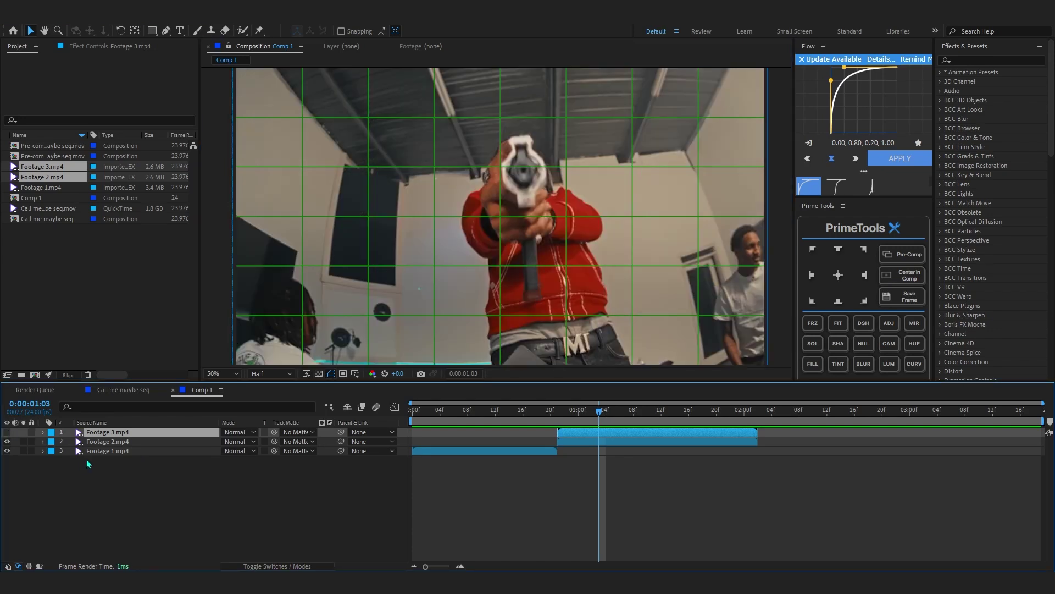
left_click(109, 441)
scroll(559, 206, "down", 1)
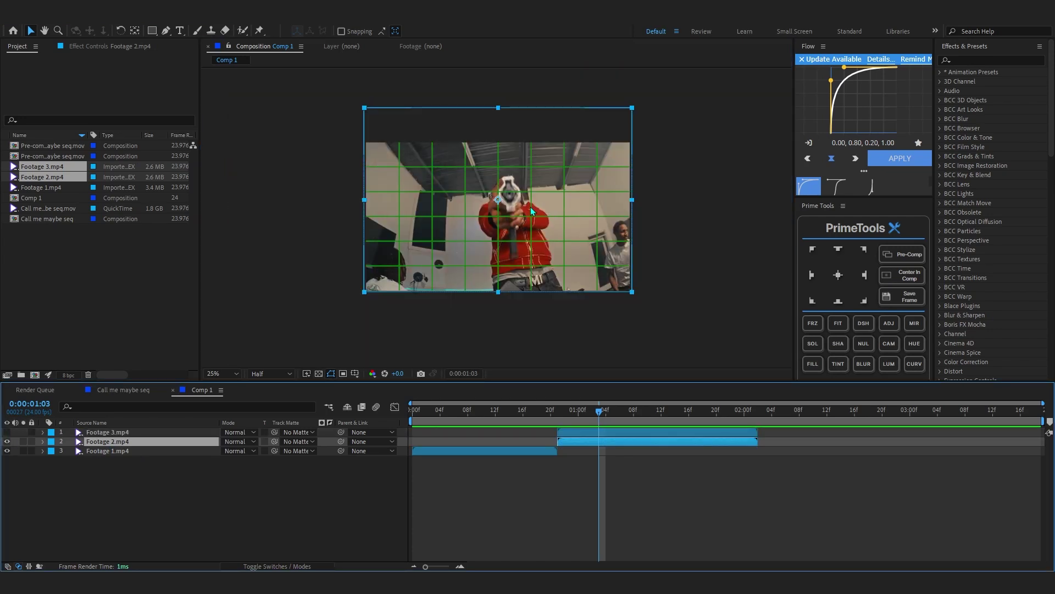
key("p")
mouse_move(230, 450)
left_mouse_down()
mouse_move(431, 431)
mouse_move(248, 450)
left_mouse_up()
key("s")
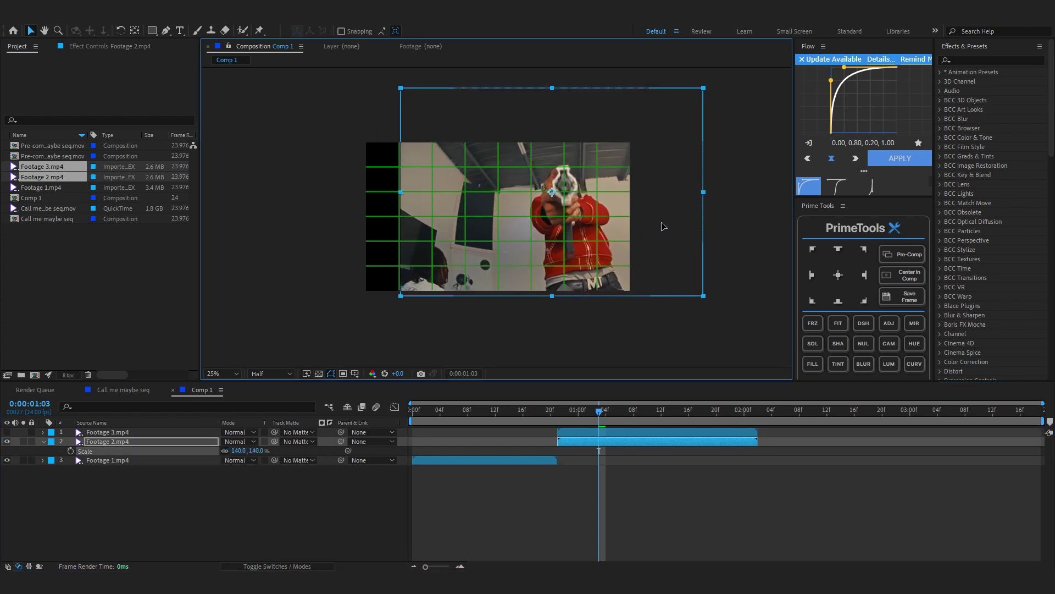
- Fine-tune the position of Footage 2.mp4 so its subject sits in the right half of the frame throughout the clip
scroll(622, 220, "up", 2)
left_click_drag(500, 67, 492, 116)
left_click_drag(609, 416, 675, 416)
scroll(656, 265, "down", 2)
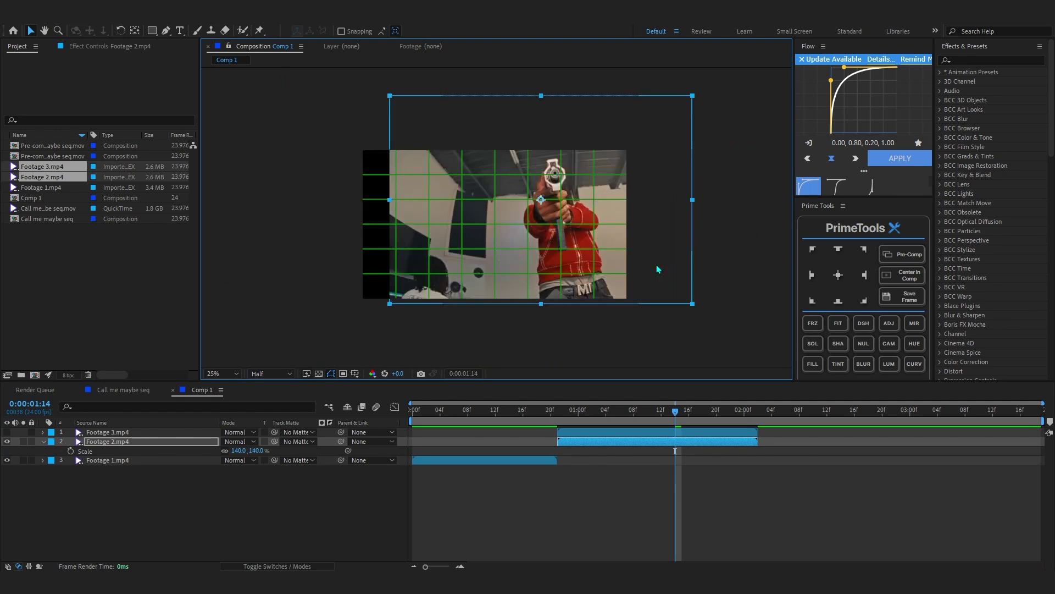
left_click_drag(657, 265, 649, 258)
left_click_drag(651, 408, 695, 411)
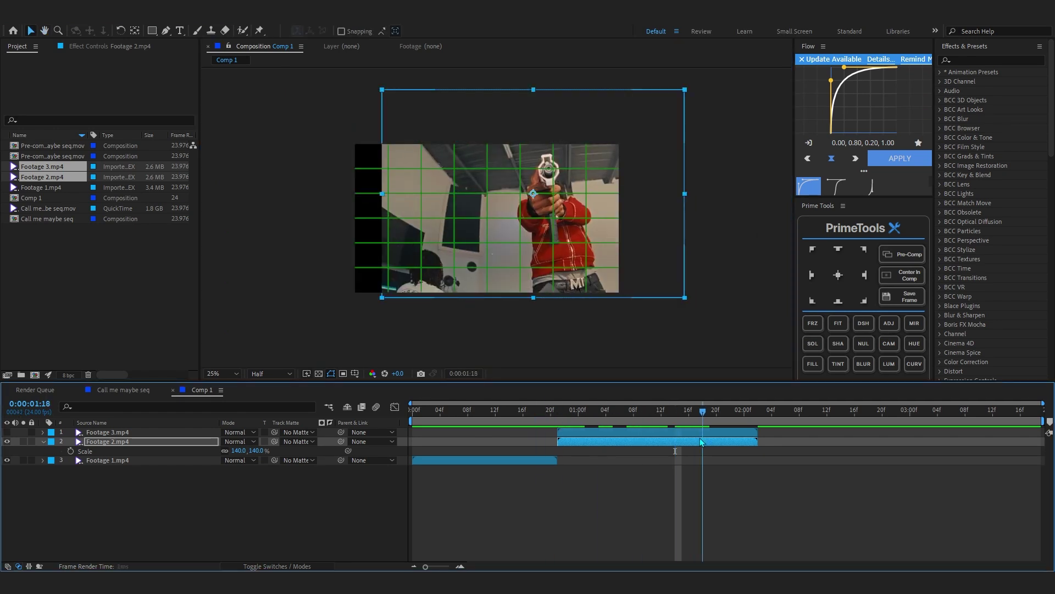
- Show Footage 3.mp4 again and move it left so its subject sits in the left half of the frame
left_click(7, 432)
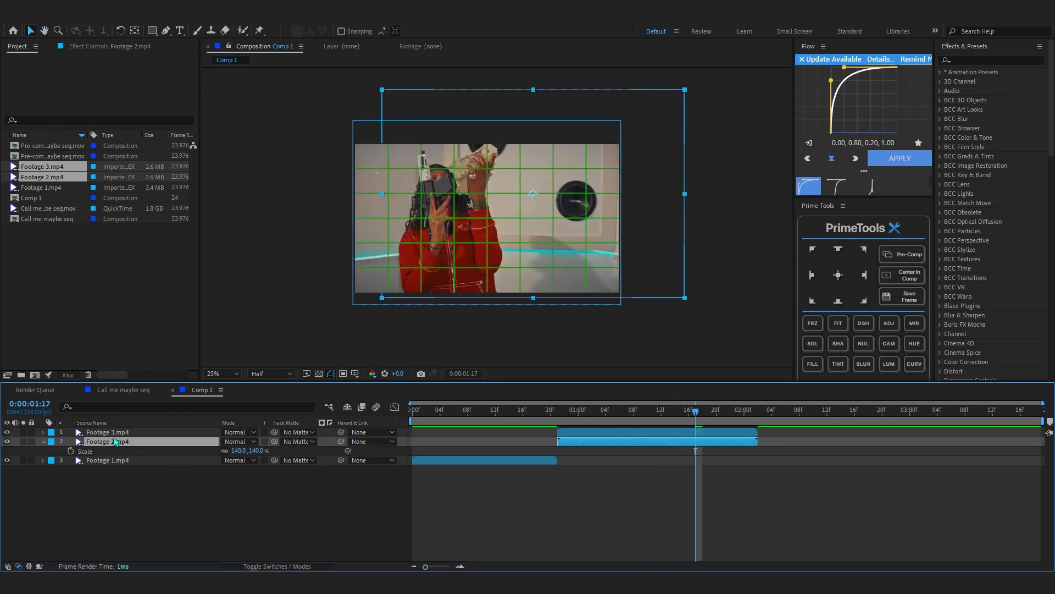
left_click(169, 432)
scroll(382, 267, "up", 2)
left_click_drag(427, 266, 381, 269)
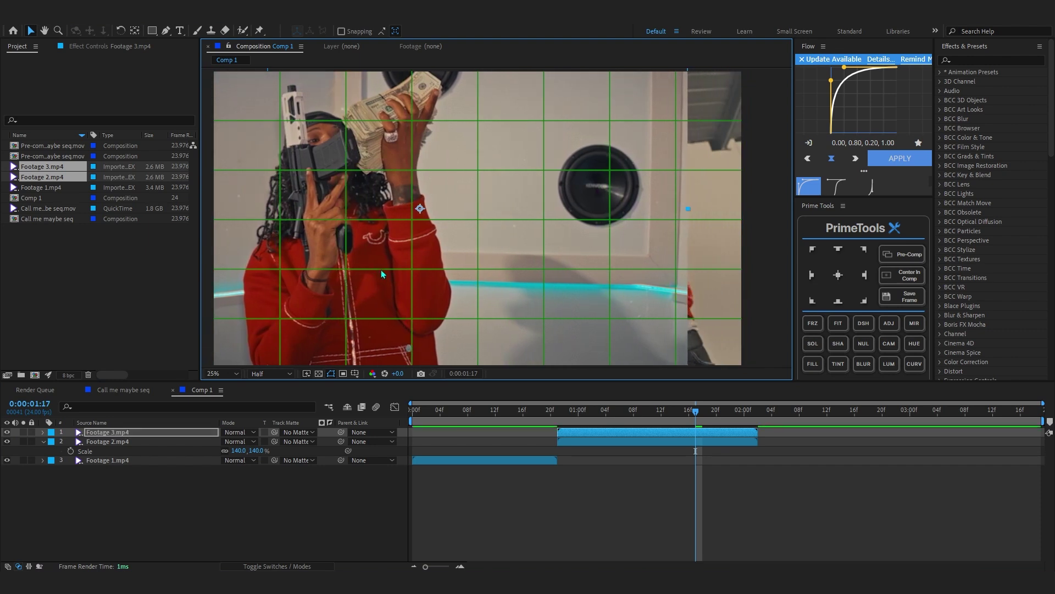
- Play and scrub through the clips and toggle Footage 3.mp4's visibility to check the subject's framing in the left half
key("comma")
left_click(530, 418)
key("space")
left_click(531, 414)
key("space")
left_click_drag(531, 415, 699, 427)
left_click_drag(424, 278, 432, 280)
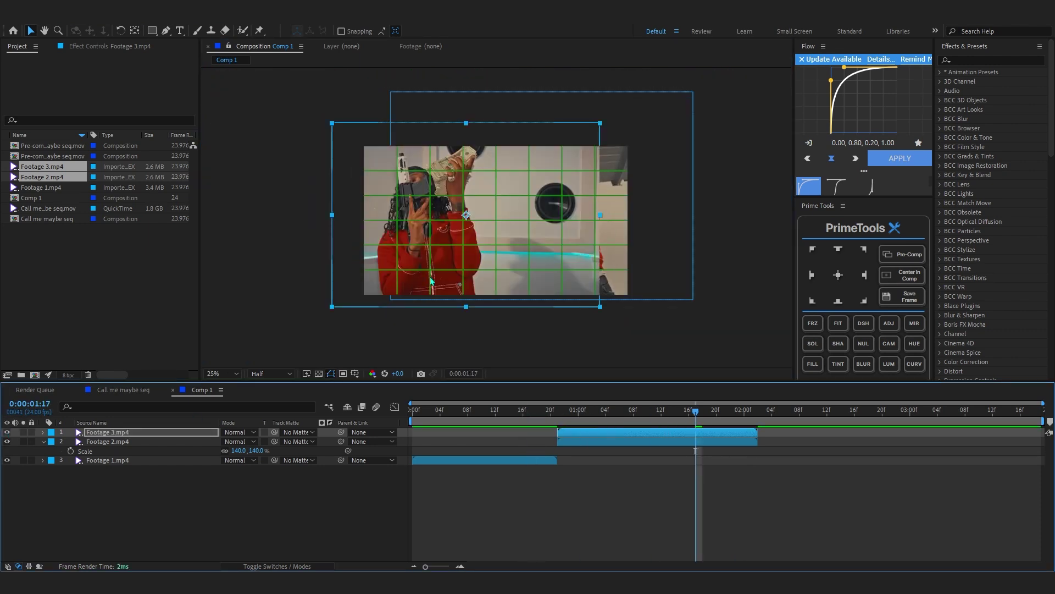
left_click(6, 433)
left_click(6, 433)
- Draw a closed Pen mask around the left half of Footage 3.mp4, with its straight edge on the frame's vertical centre line
left_click(165, 31)
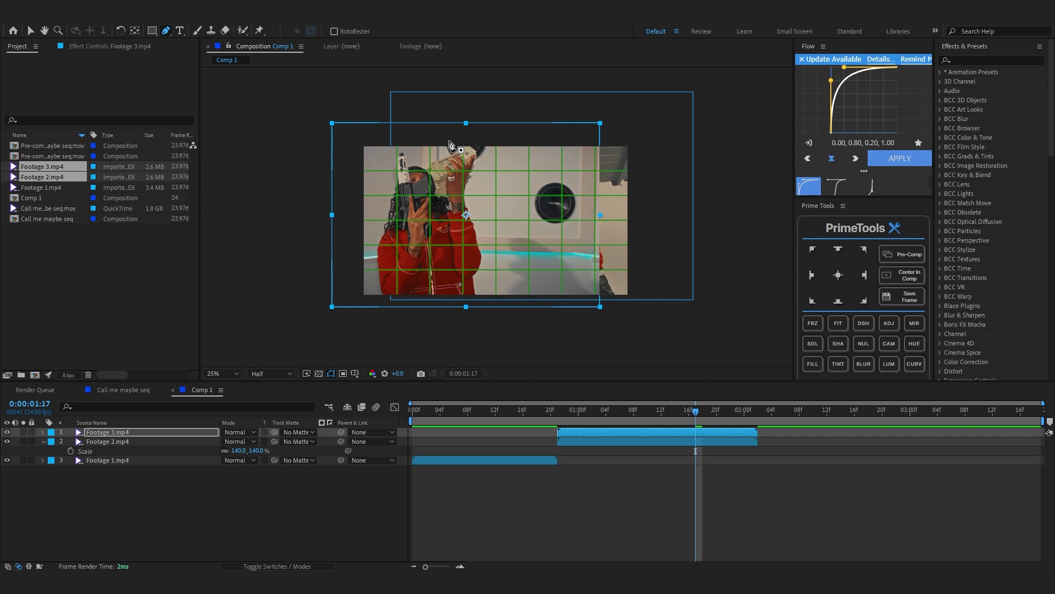
left_click(496, 134)
left_click_drag(494, 303, 496, 316)
left_click_drag(399, 326, 353, 306)
left_click_drag(323, 205, 325, 142)
left_click_drag(351, 123, 388, 110)
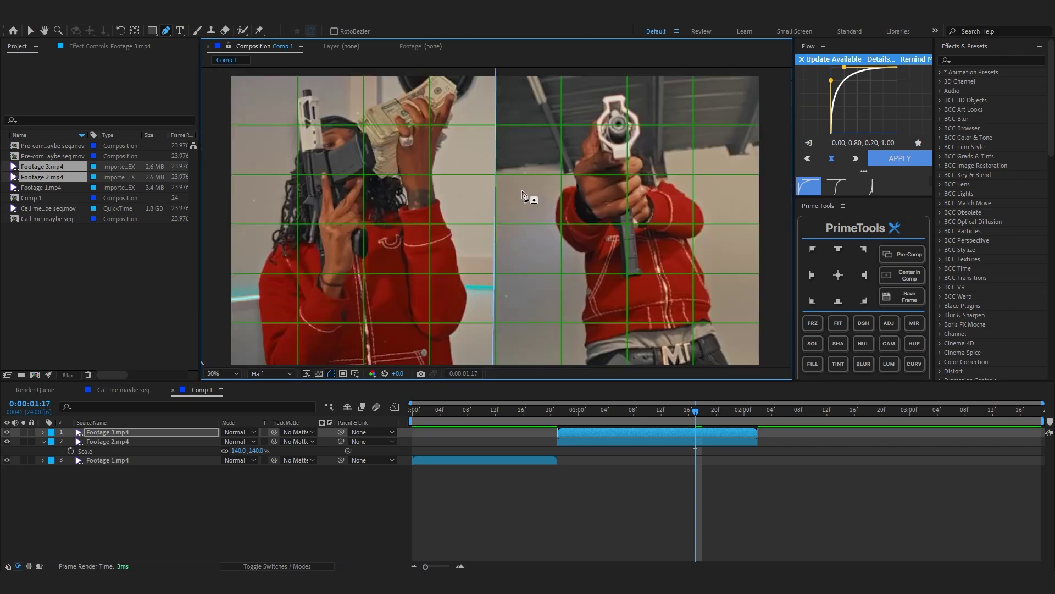
left_click(495, 134)
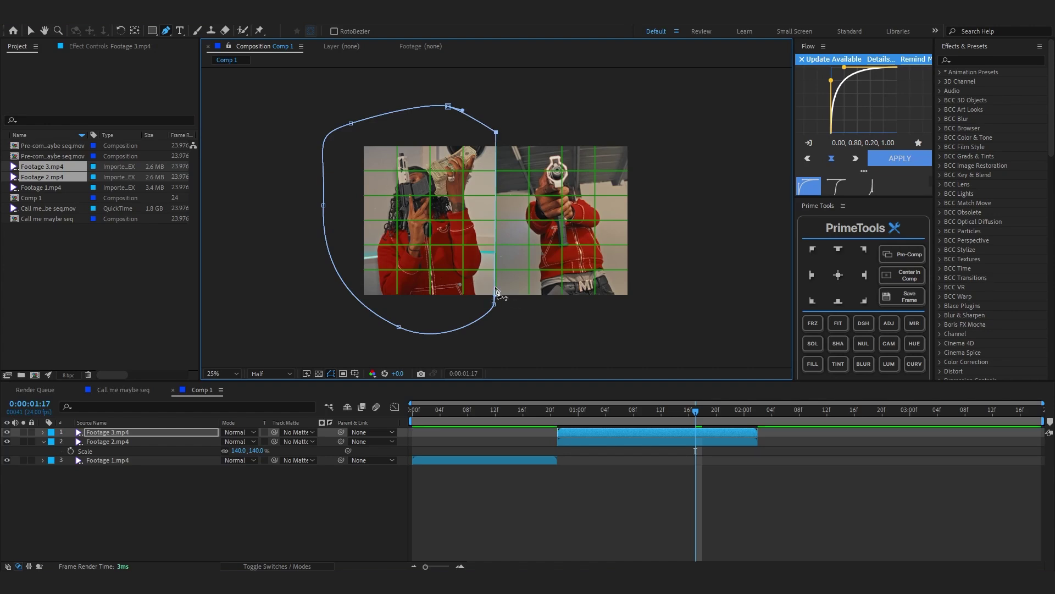
scroll(546, 165, "up", 1)
left_click_drag(498, 162, 510, 157)
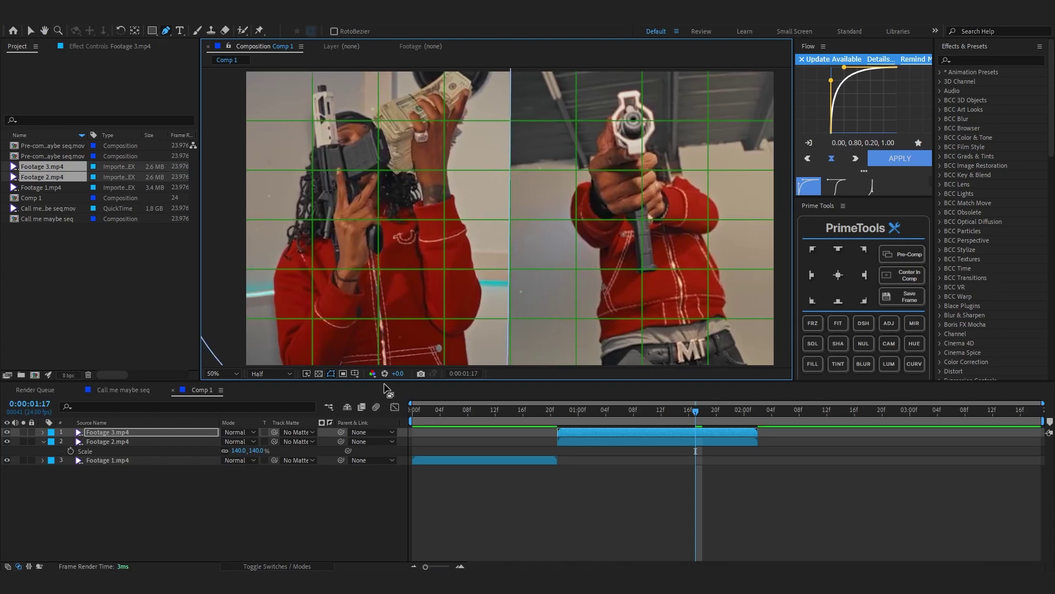
- Hide the proportional grid and set the mask feather on Footage 3.mp4 to 98 pixels
left_click(354, 375)
left_click(367, 399)
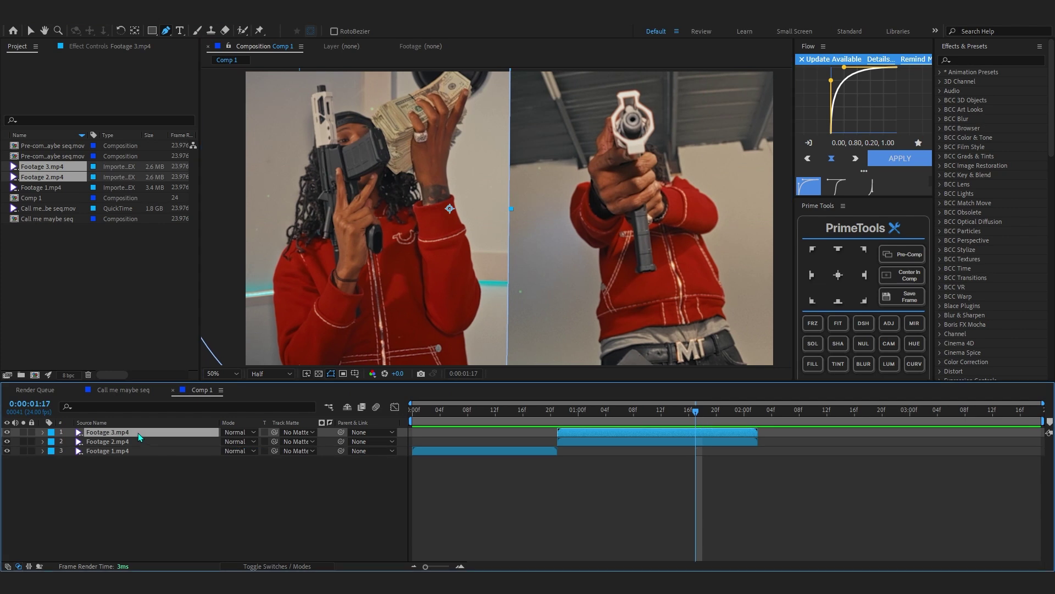
key("f")
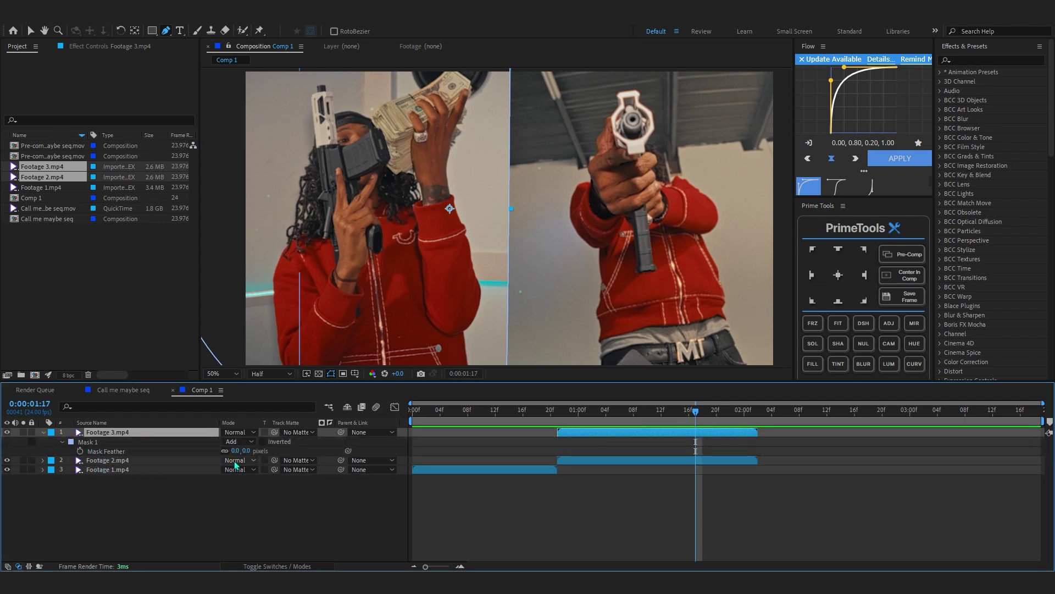
left_click_drag(236, 450, 287, 449)
key("comma")
left_click(554, 412)
key("space")
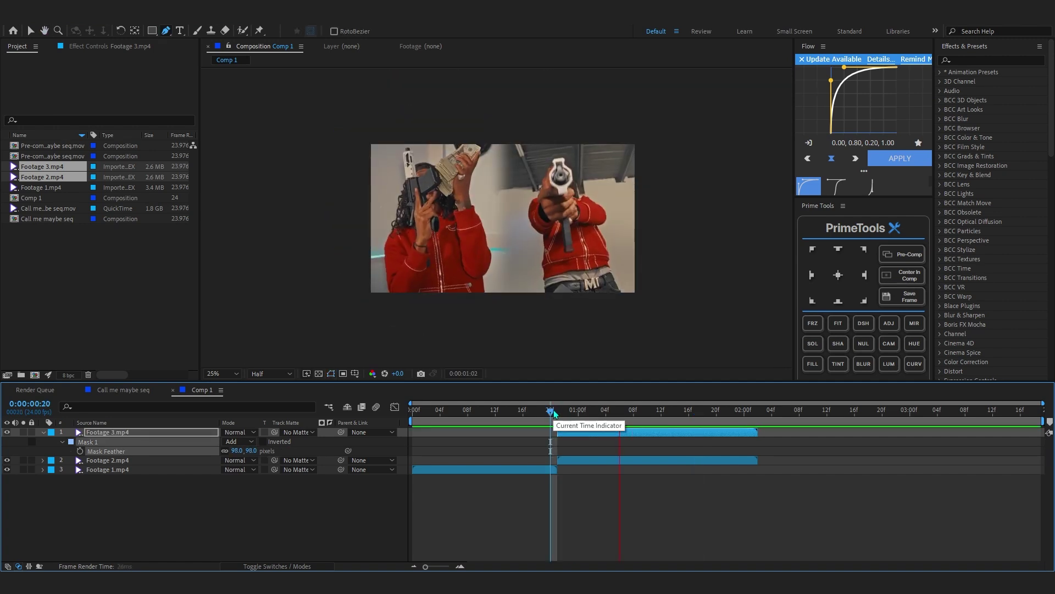
key("space")
- Nudge Footage 2.mp4 slightly left within the right half of the split screen
key("v")
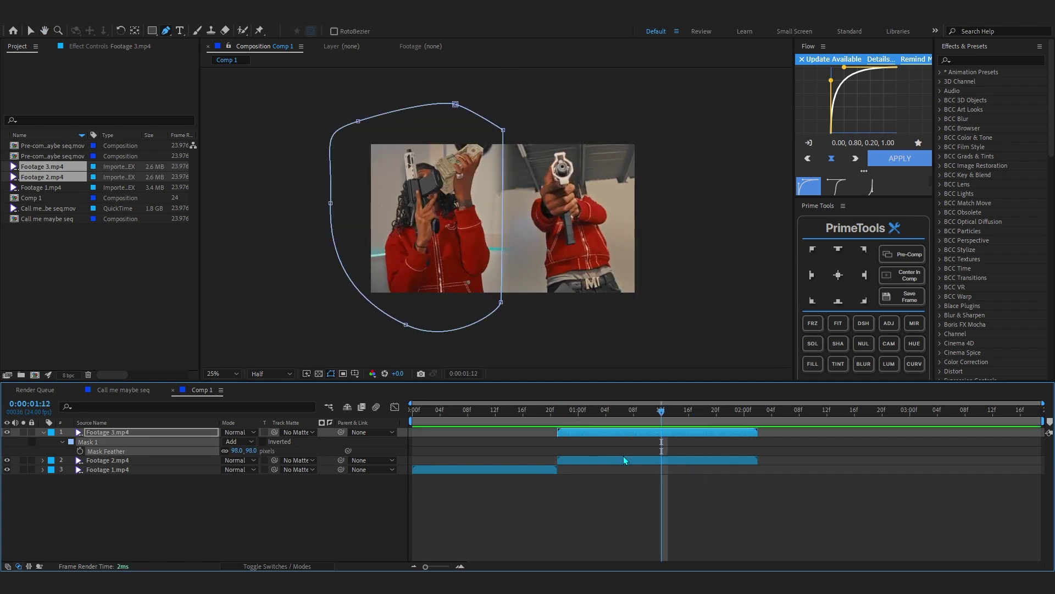
left_click(622, 459)
left_click(579, 265)
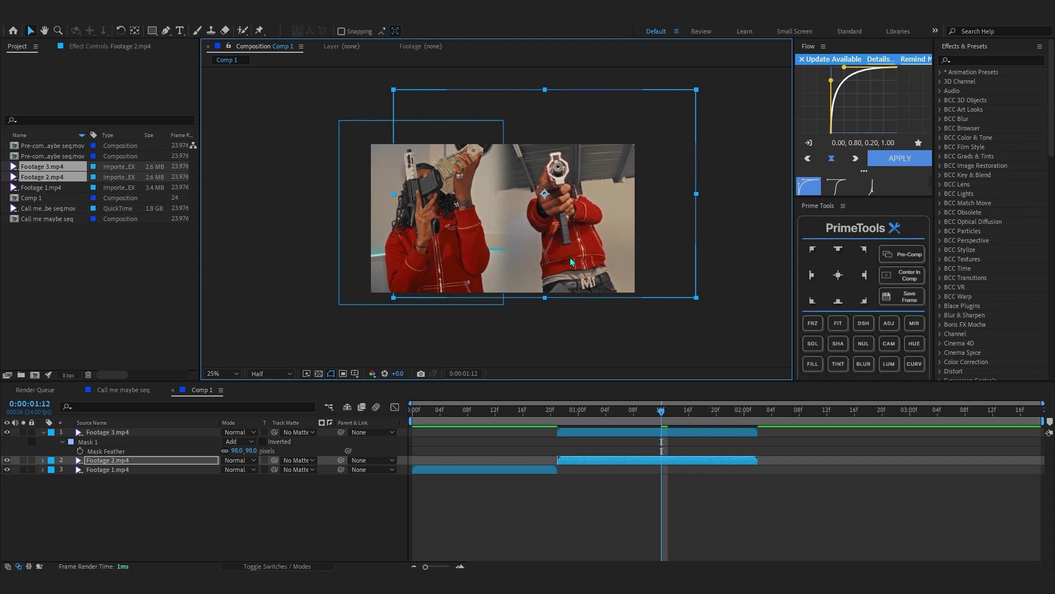
key("period")
left_click_drag(643, 412, 544, 438)
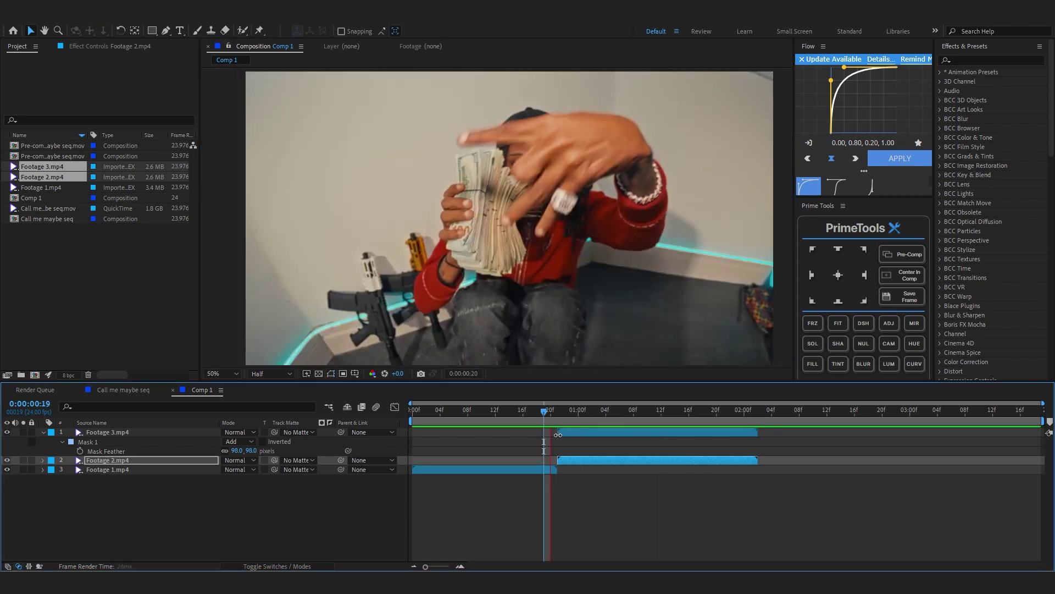
- Set the mask expansion on Footage 3.mp4 to 29 pixels and play back the split screen
key("space")
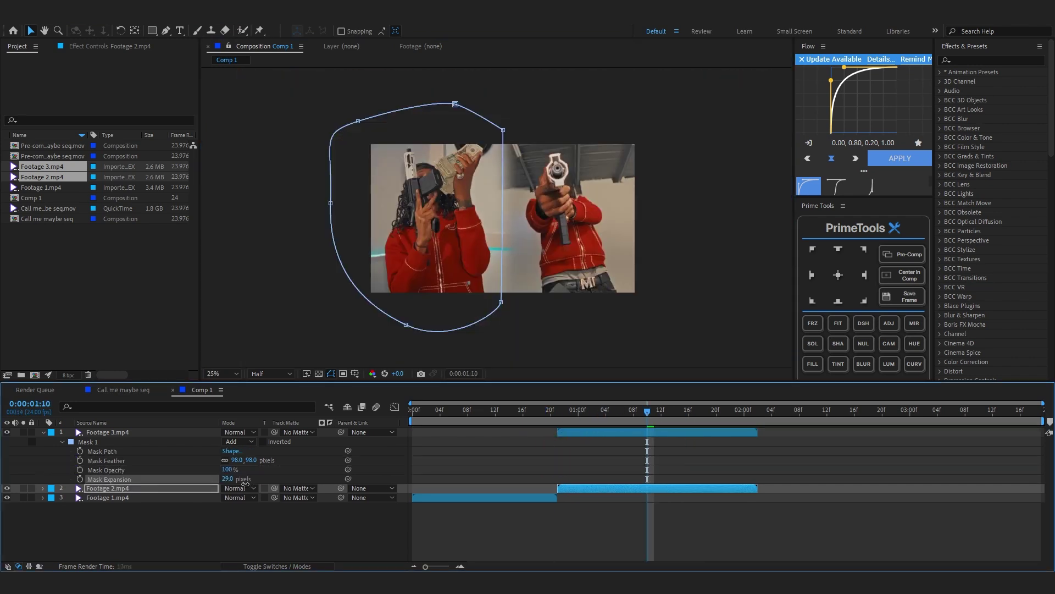
left_click(326, 432)
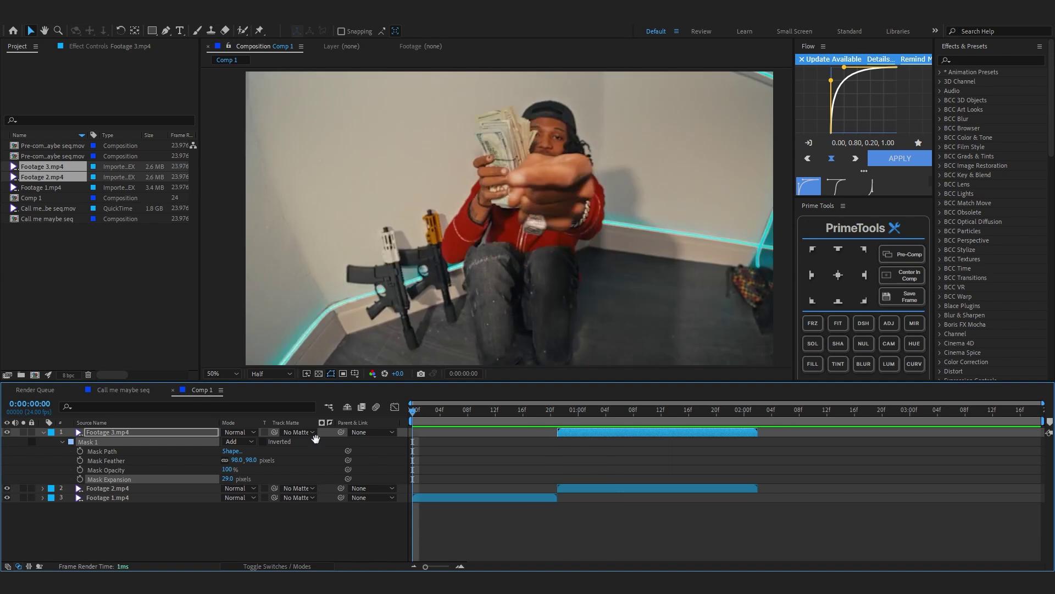
key("space")
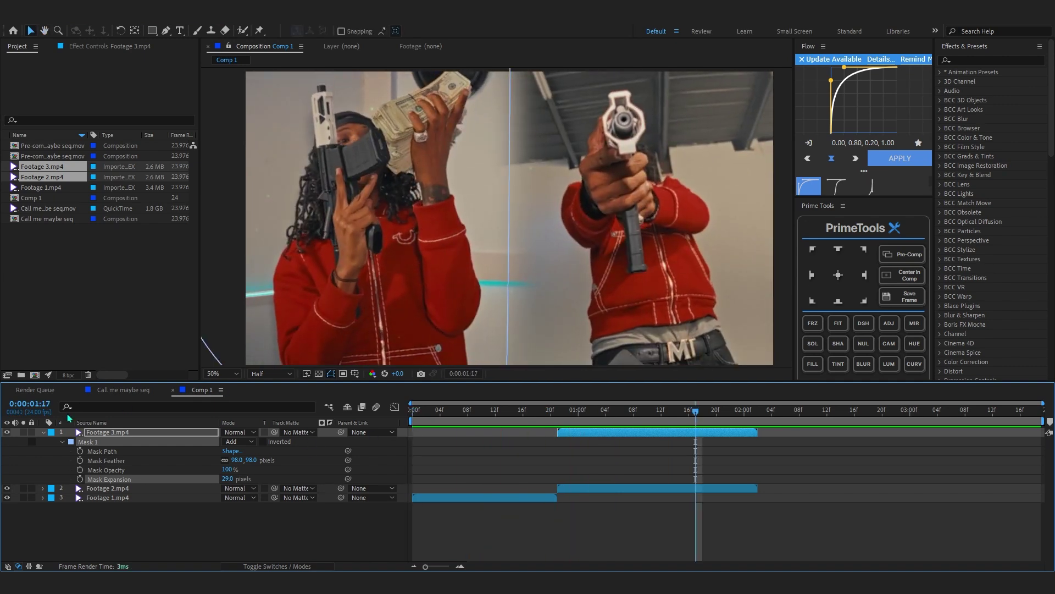
left_click(44, 432)
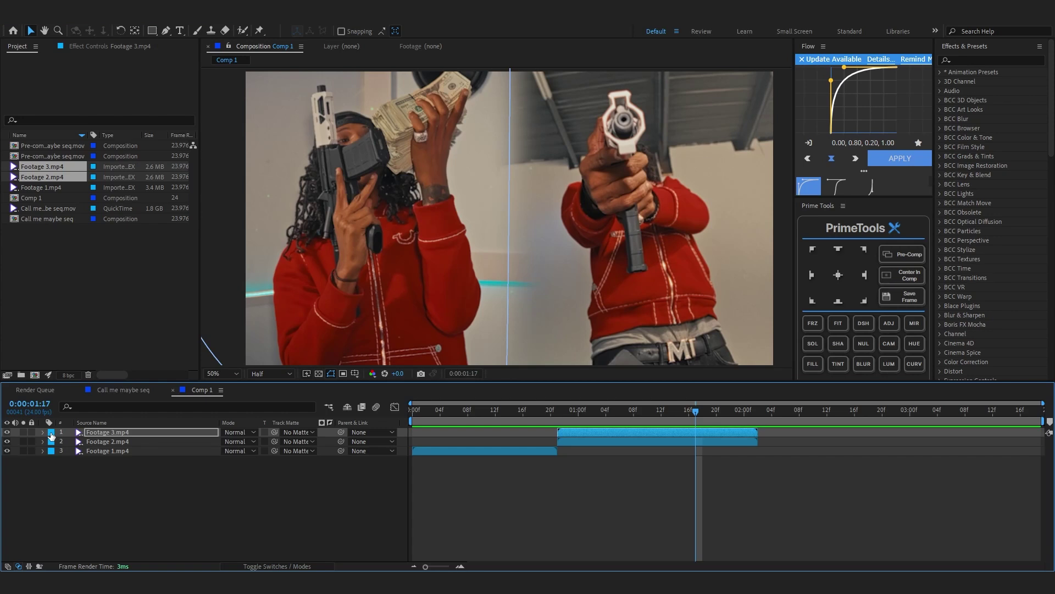
- Add a new adjustment layer above the footage layers
right_click(266, 532)
mouse_move(330, 399)
left_click(429, 488)
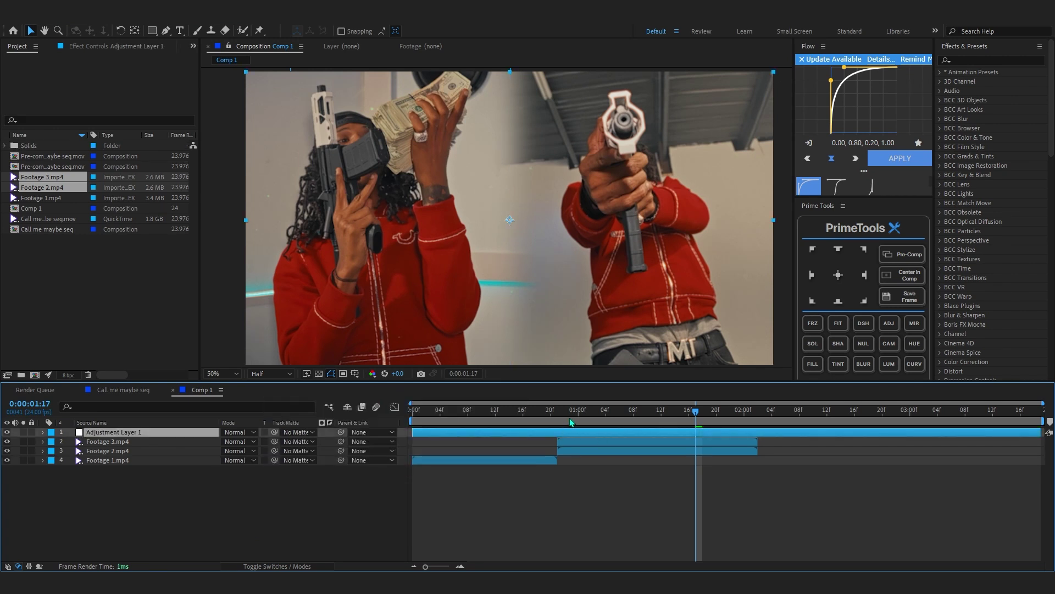
- End the work area where the footage ends, at 0:00:02:01, and trim the composition to it
left_click(751, 422)
right_click(750, 421)
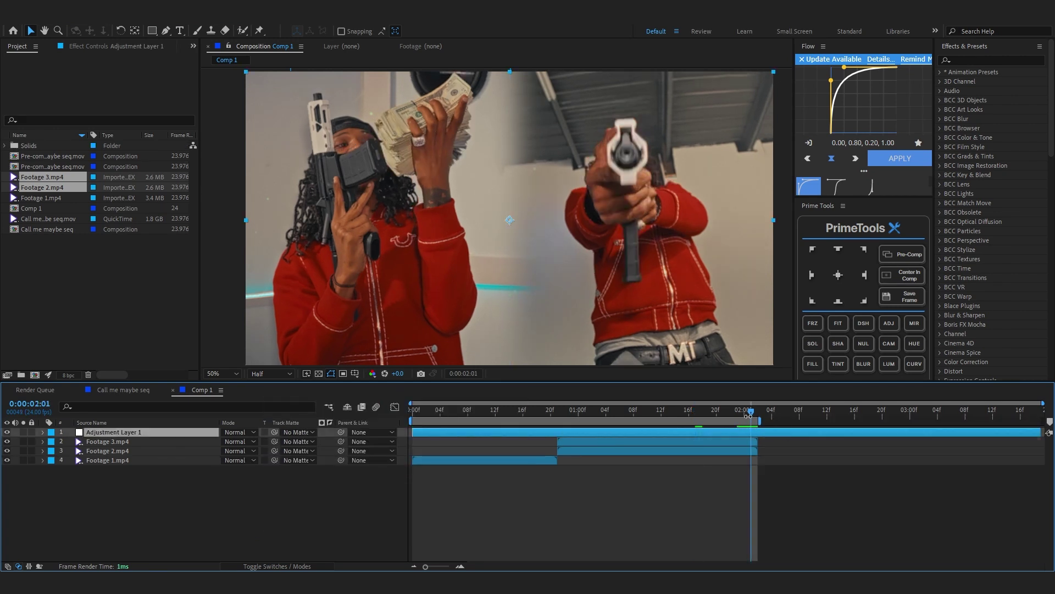
left_click(768, 451)
left_click_drag(764, 413, 412, 413)
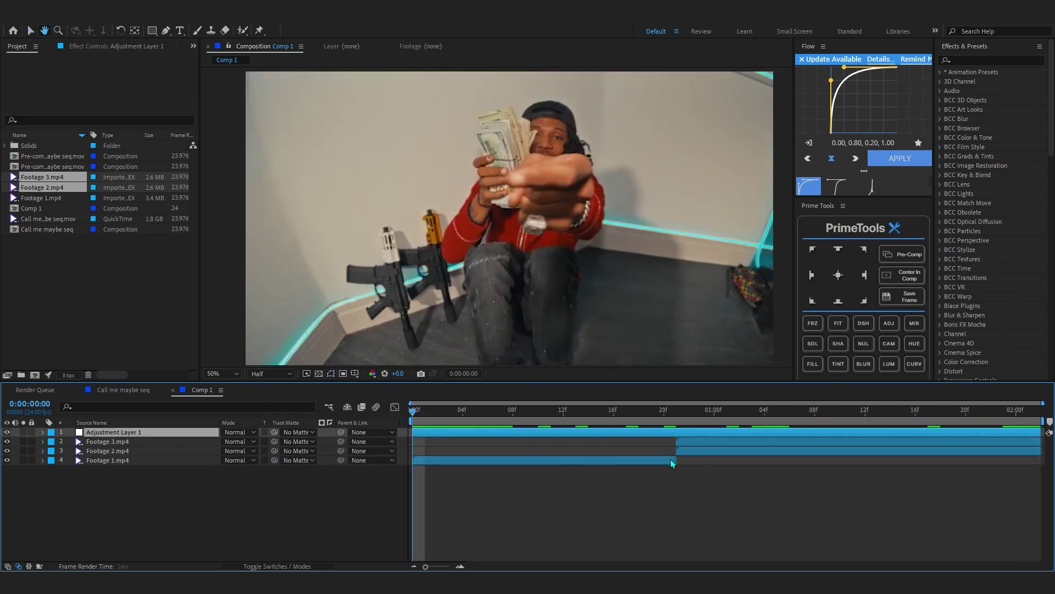
- Trim the start of the adjustment layer to 0:00:00:21, where the split screen begins, and play back the result
key("space")
left_click(678, 411)
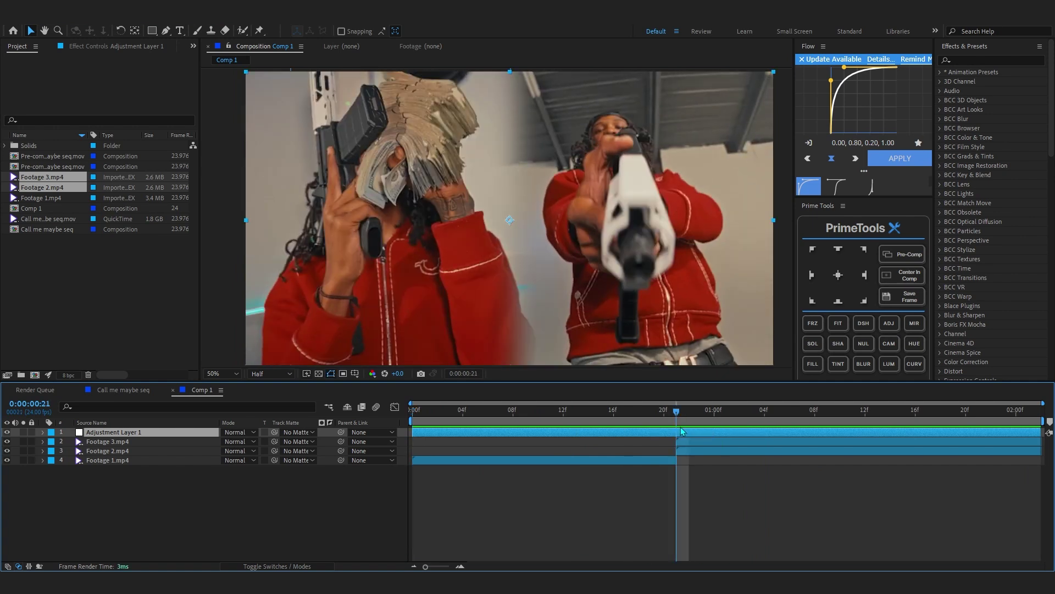
key("alt+bracketleft")
key("space")
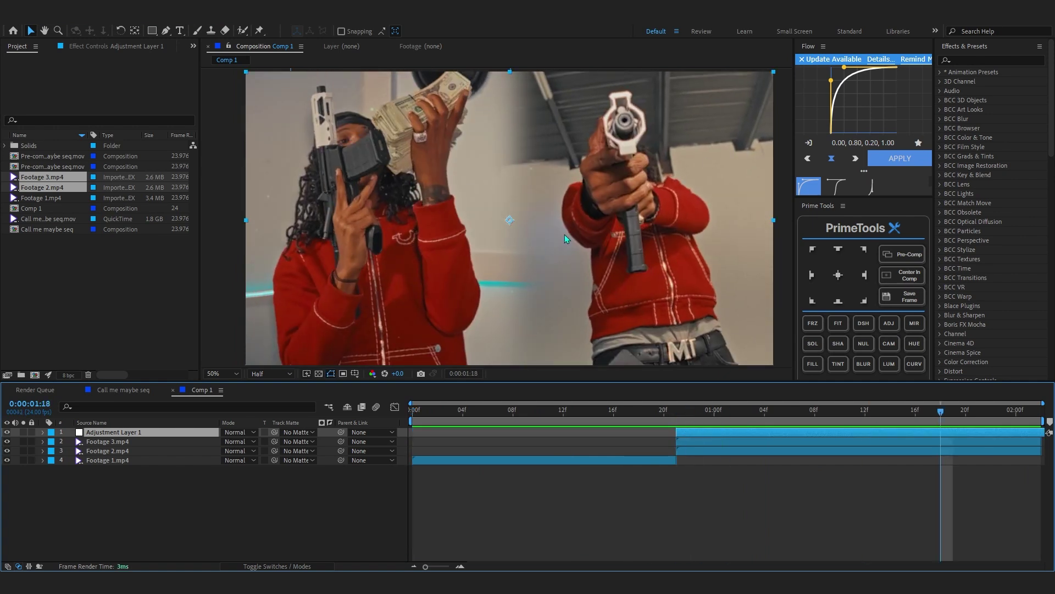
- Apply Hue/Saturation to the adjustment layer with Master Saturation at -56 and play back the desaturated split screen
key("ctrl+space")
type("hue")
key("Return")
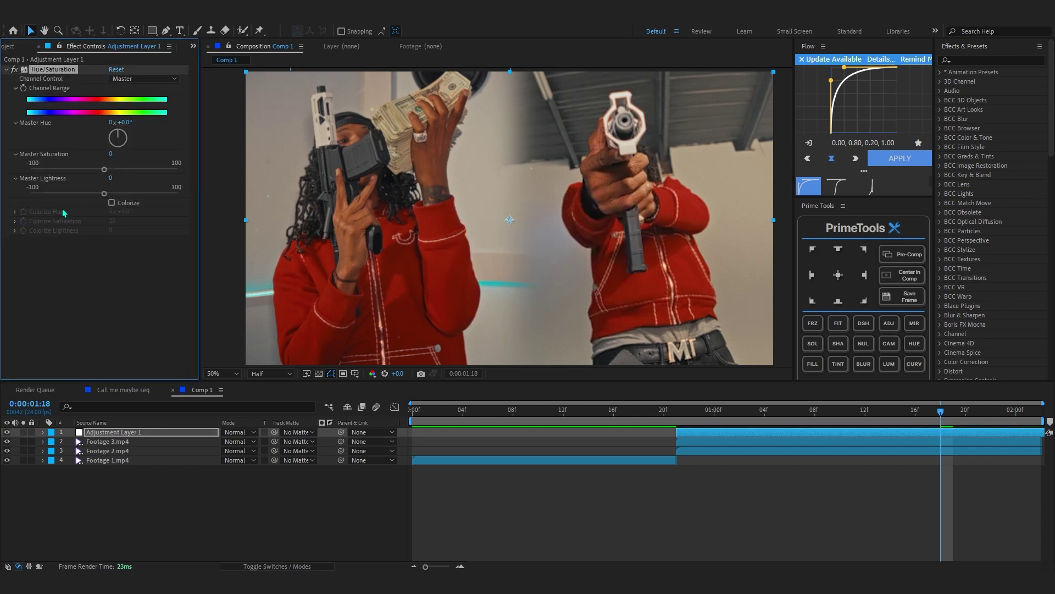
left_click_drag(81, 171, 66, 174)
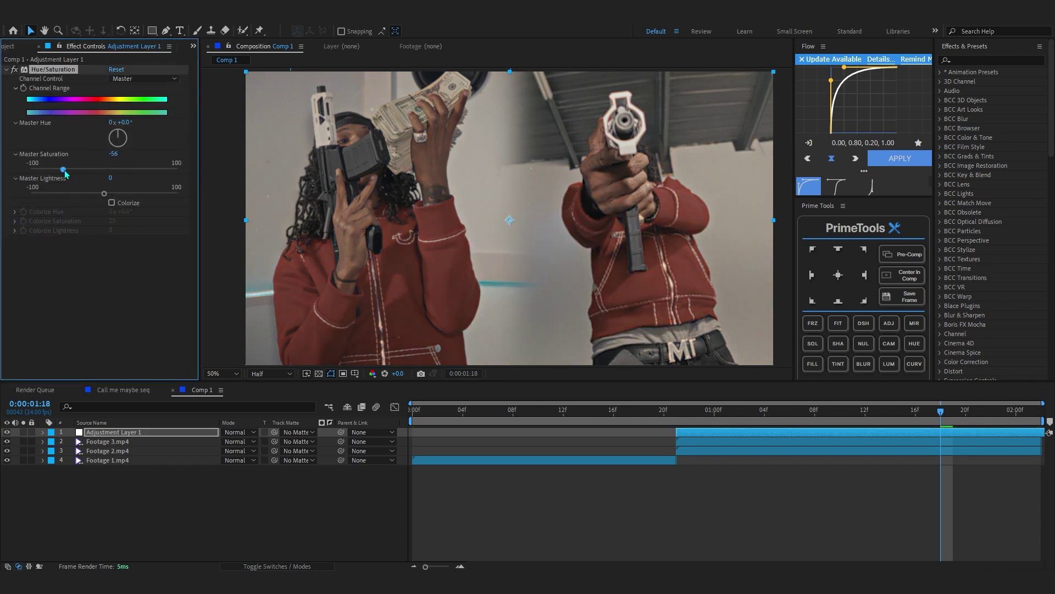
key("space")
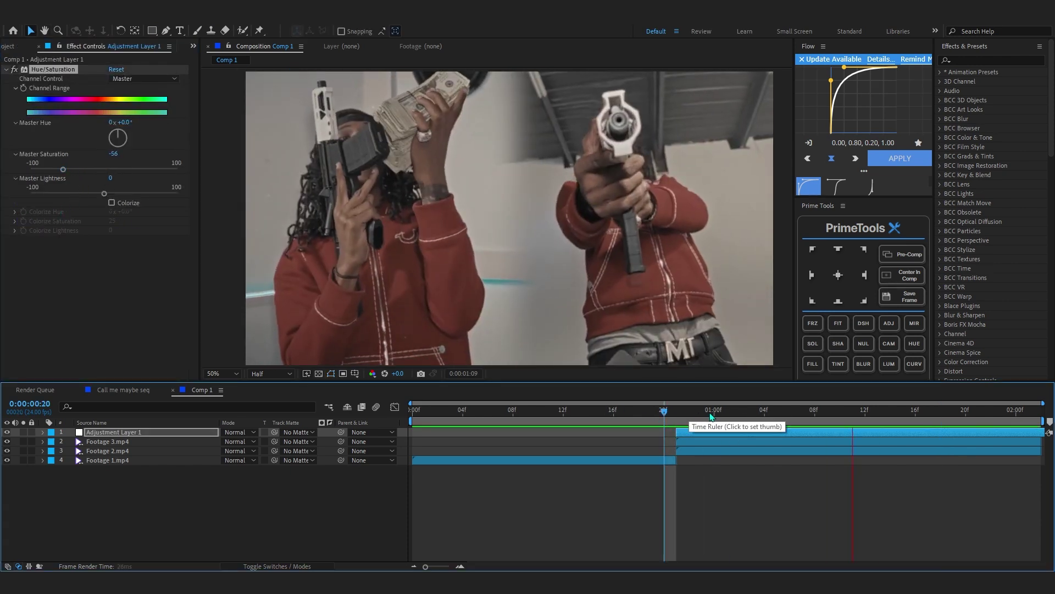
- Keyframe the Hue/Saturation Channel Range so Master Saturation goes from -78 at 0:00:00:21 to -25 near the layer's end
key("space")
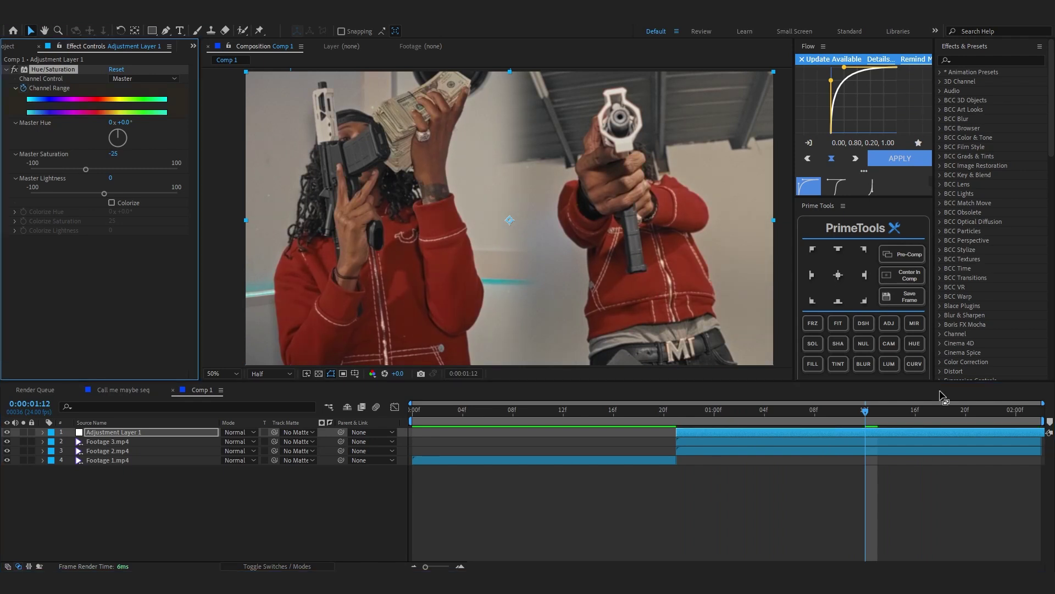
key("i")
key("u")
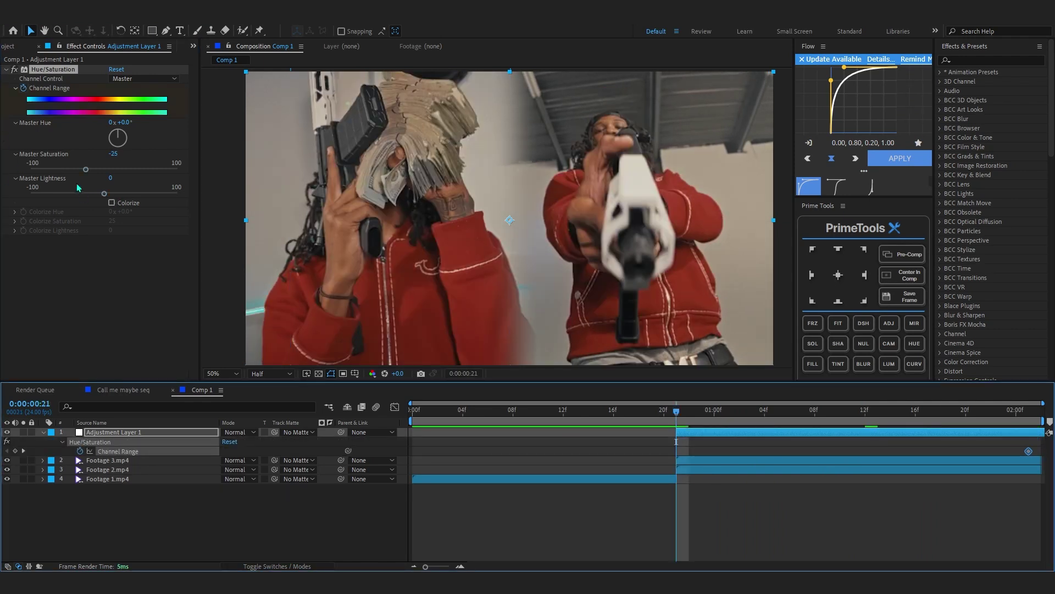
left_click(42, 169)
key("space")
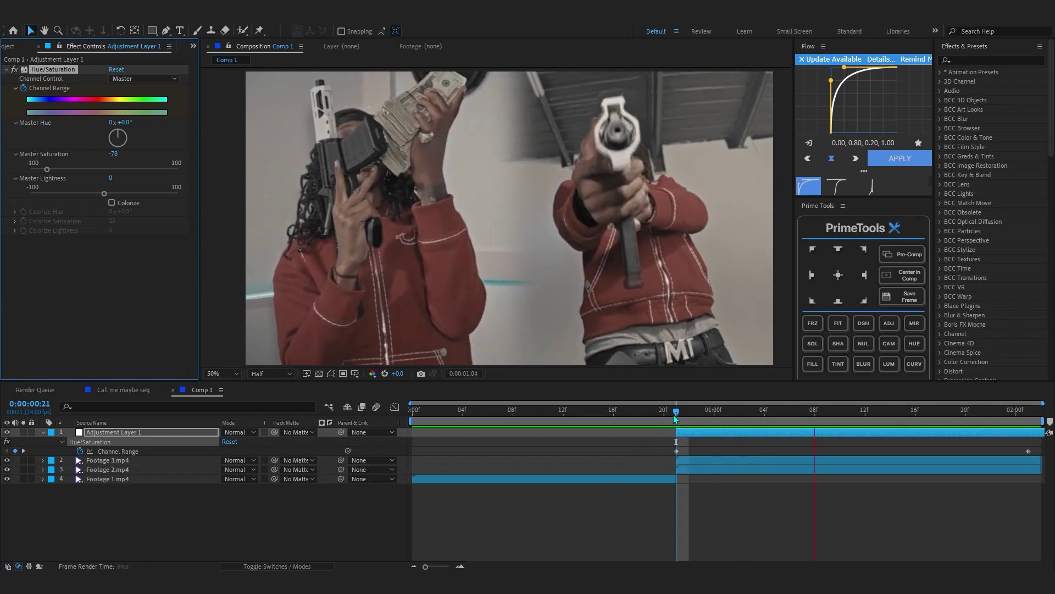
left_click(667, 414)
key("space")
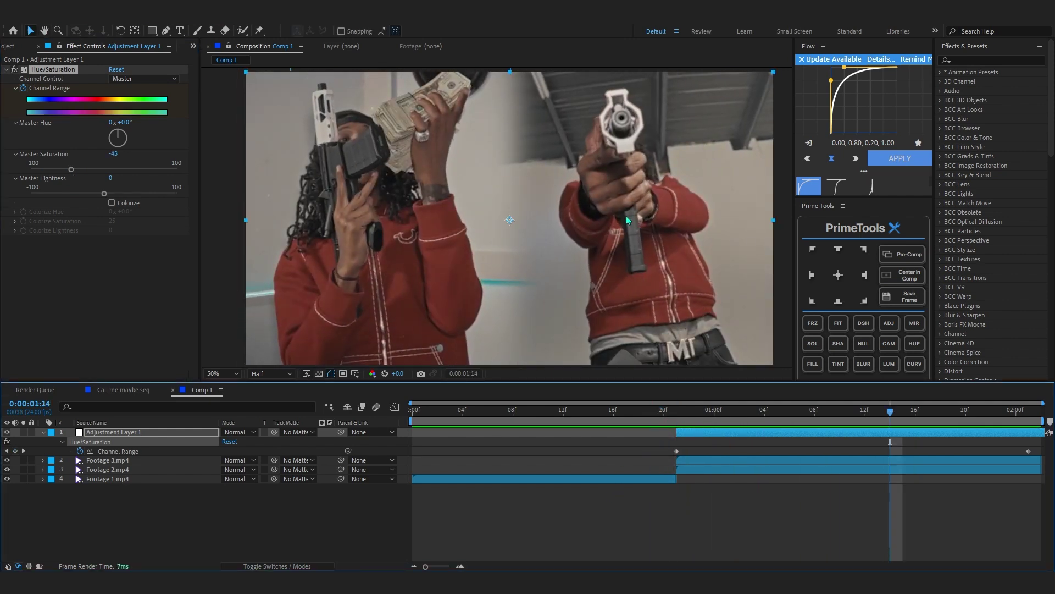
- Add Curves to the adjustment layer, shape the RGB curve into a gentle S with lowered shadows and raised highlights, and preview it
key("ctrl+space")
type("cur")
left_click(625, 216)
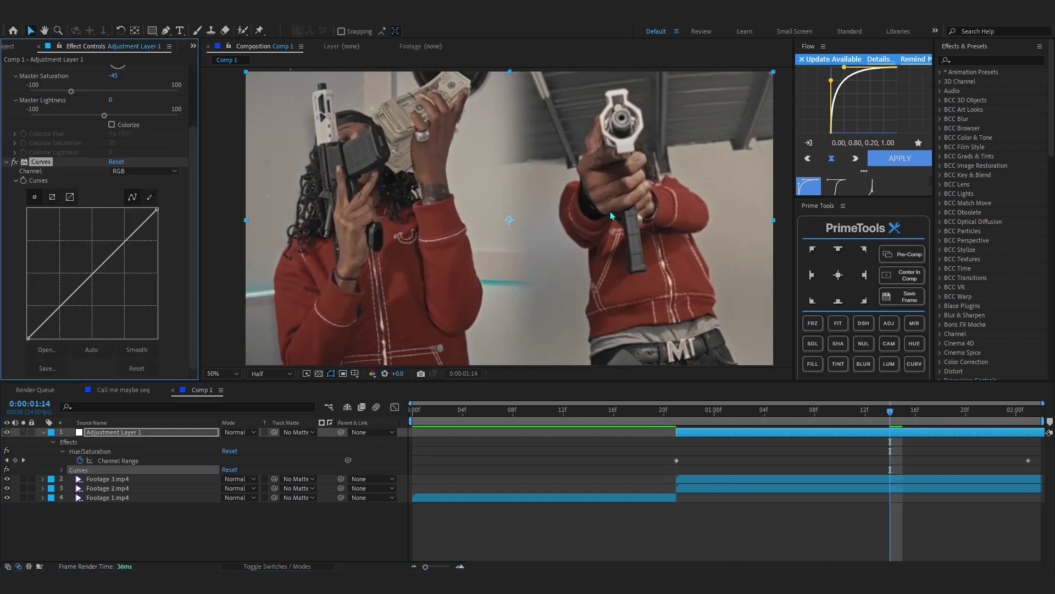
left_click_drag(66, 300, 64, 311)
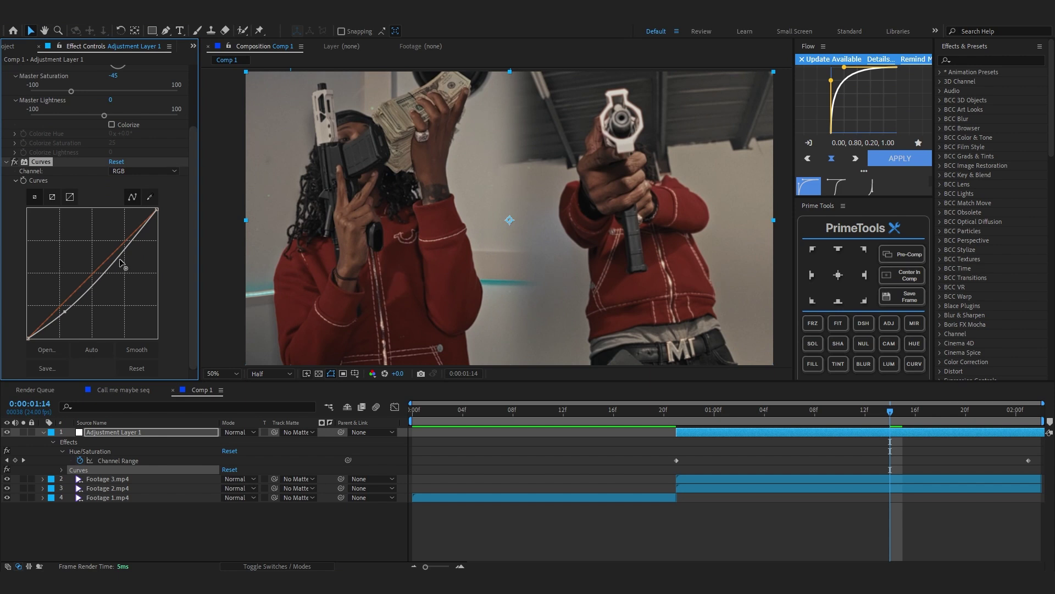
left_click_drag(118, 261, 111, 246)
left_click_drag(64, 311, 61, 309)
key("space")
left_click(664, 415)
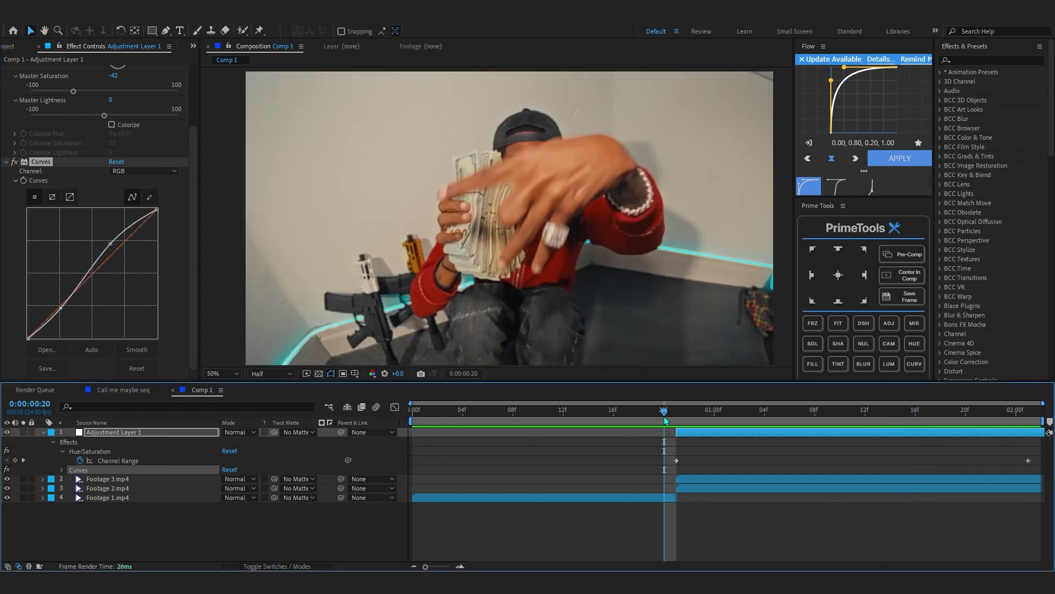
key("space")
key("space")
key("space")
- Apply Warp to the adjustment layer with the FishEye style and a Bend of -39
key("ctrl+space")
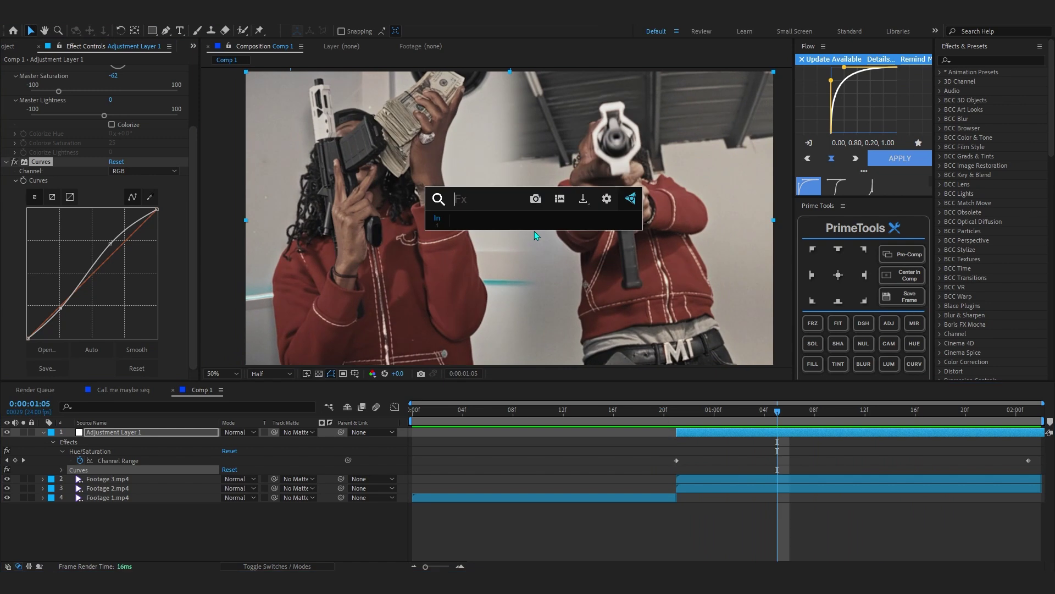
type("warp")
key("Return")
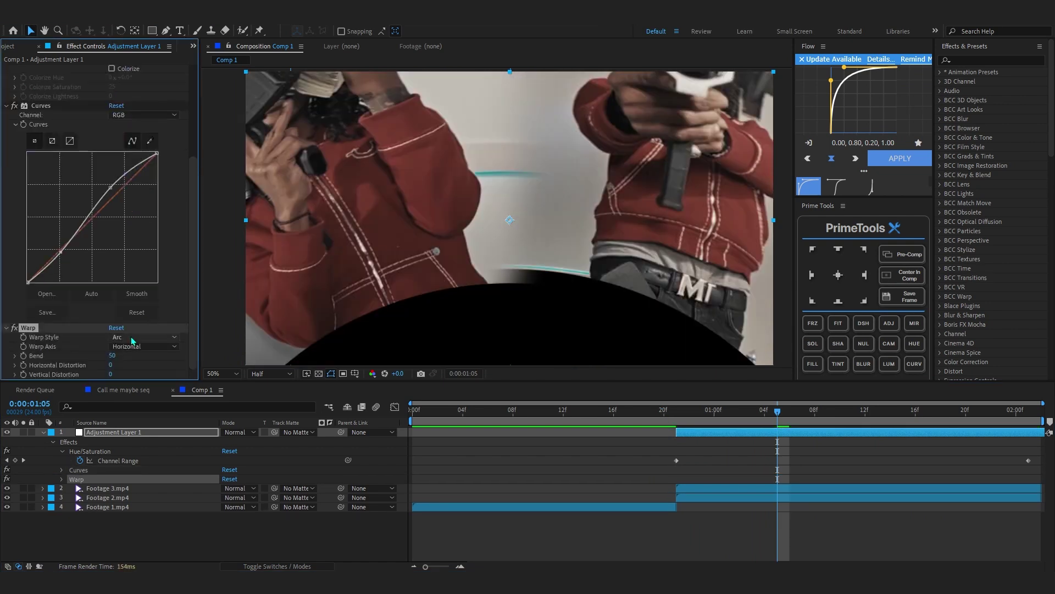
left_click(132, 340)
left_click(132, 484)
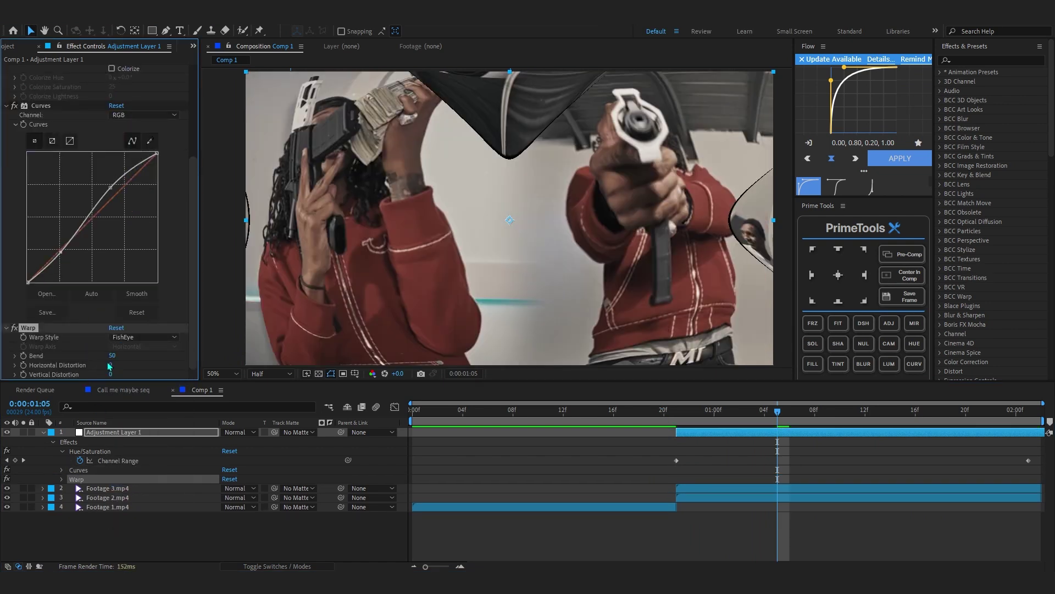
left_click_drag(113, 359, 45, 355)
left_click_drag(650, 133, 631, 118)
- Pre-compose Footage 2.mp4 and Footage 3.mp4 together
left_click(746, 497)
left_click(741, 489, "shift")
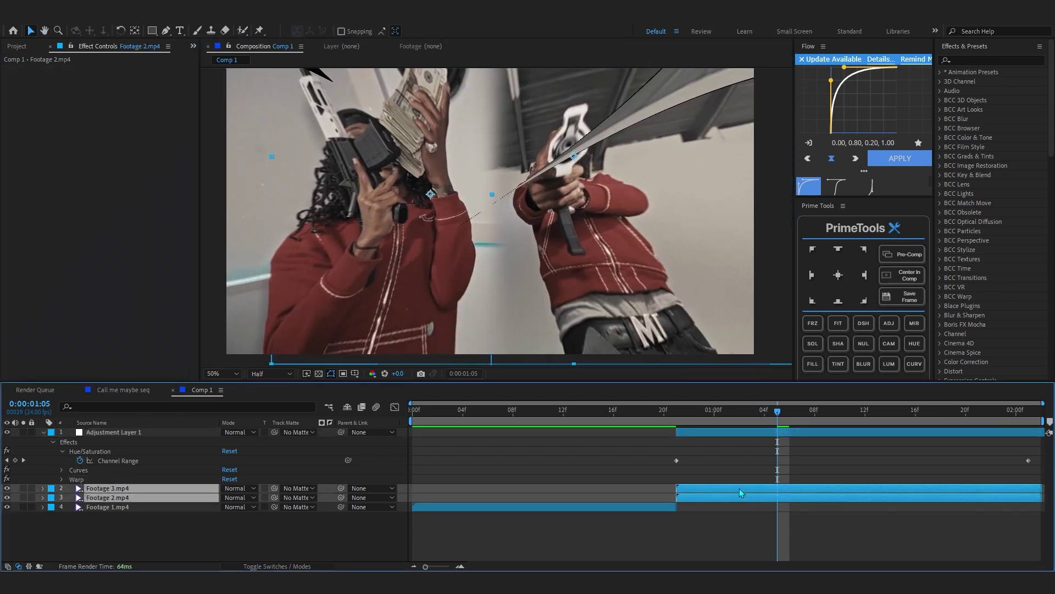
right_click(739, 489)
left_click(762, 427)
left_click(576, 297)
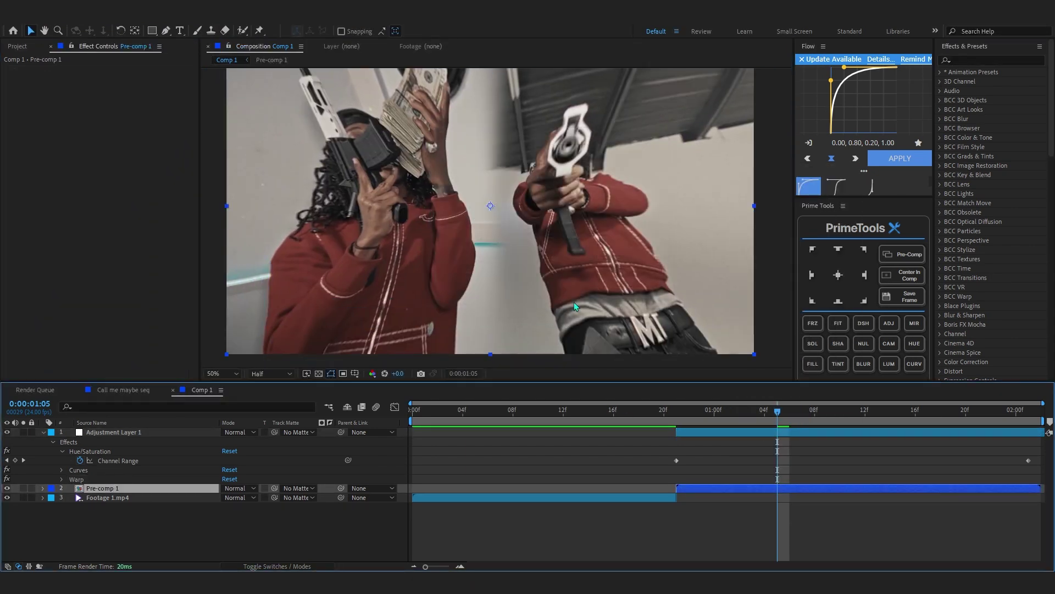
- Play back the transition into the split screen and set the adjustment layer's Warp Bend to -33
left_click(724, 431)
left_click(878, 417)
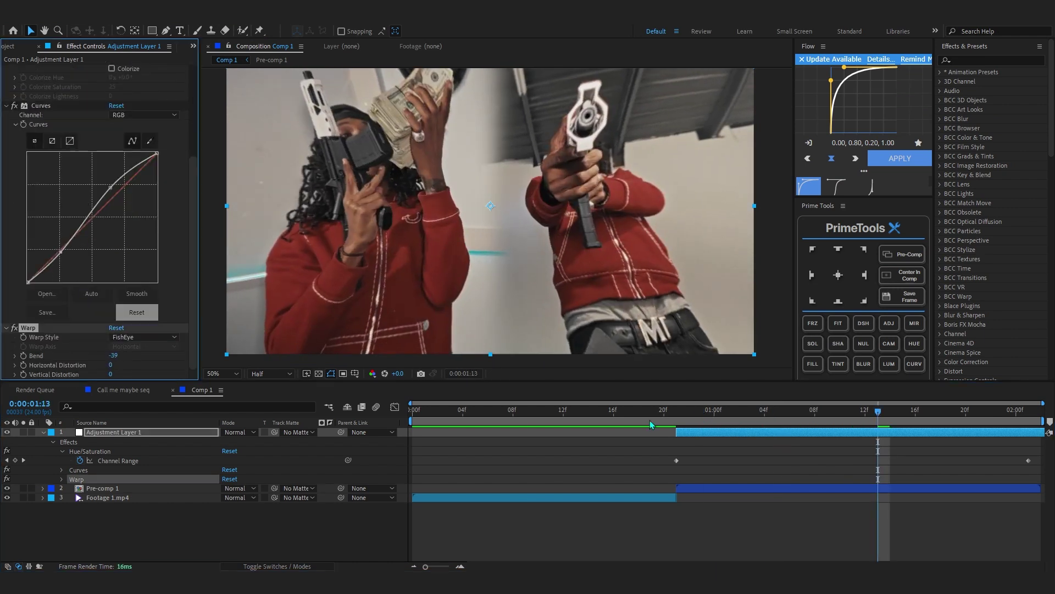
left_click(652, 417)
key("space")
key("space")
left_click_drag(111, 358, 115, 359)
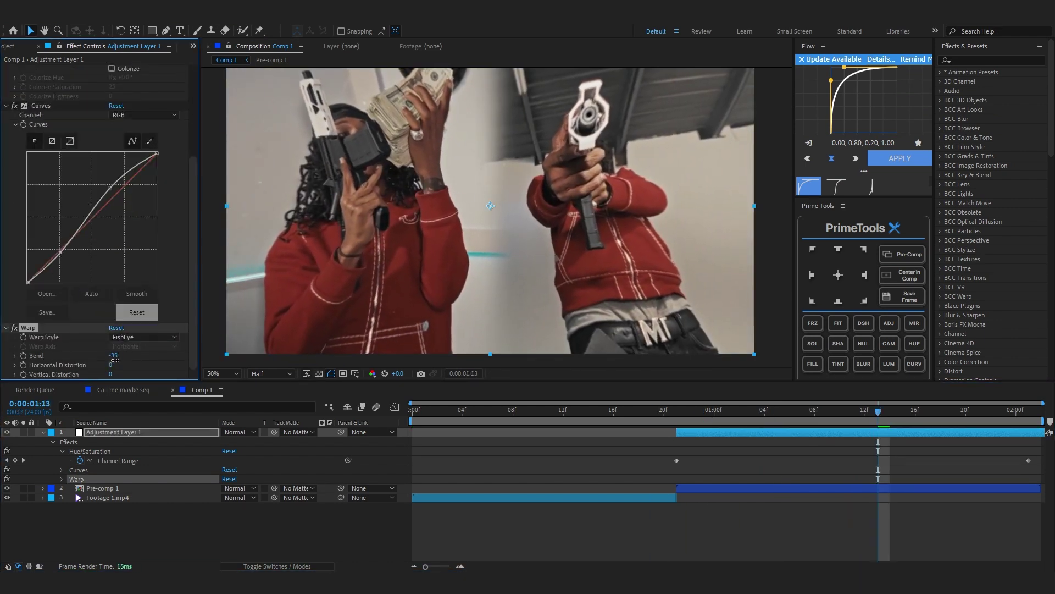
- Add Optics Compensation to the adjustment layer with Field of View 31.1 and Reverse Lens Distortion enabled, and play it back
key("ctrl+space")
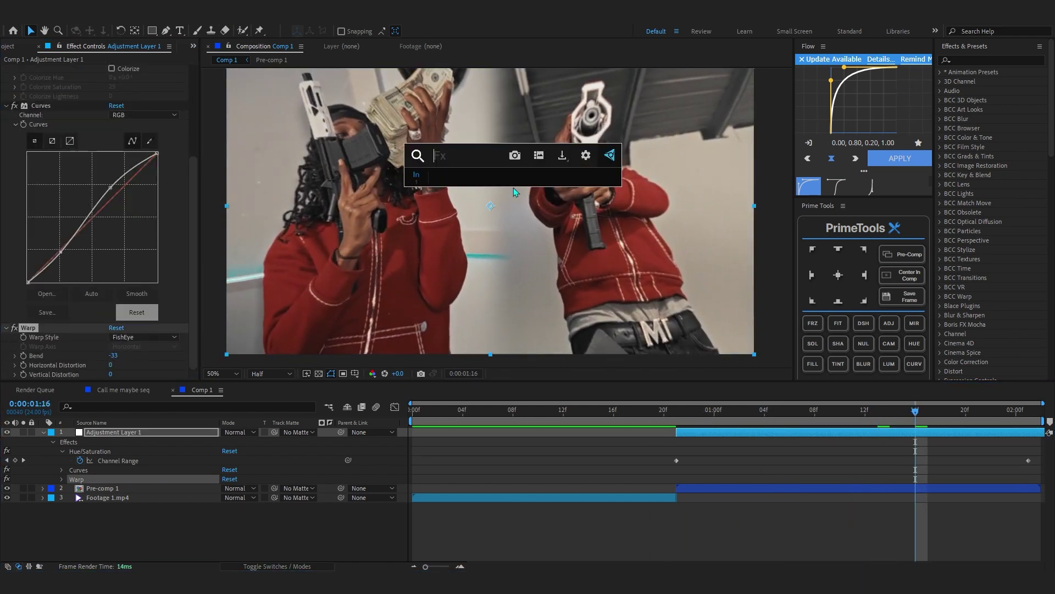
type("op")
left_click(560, 216)
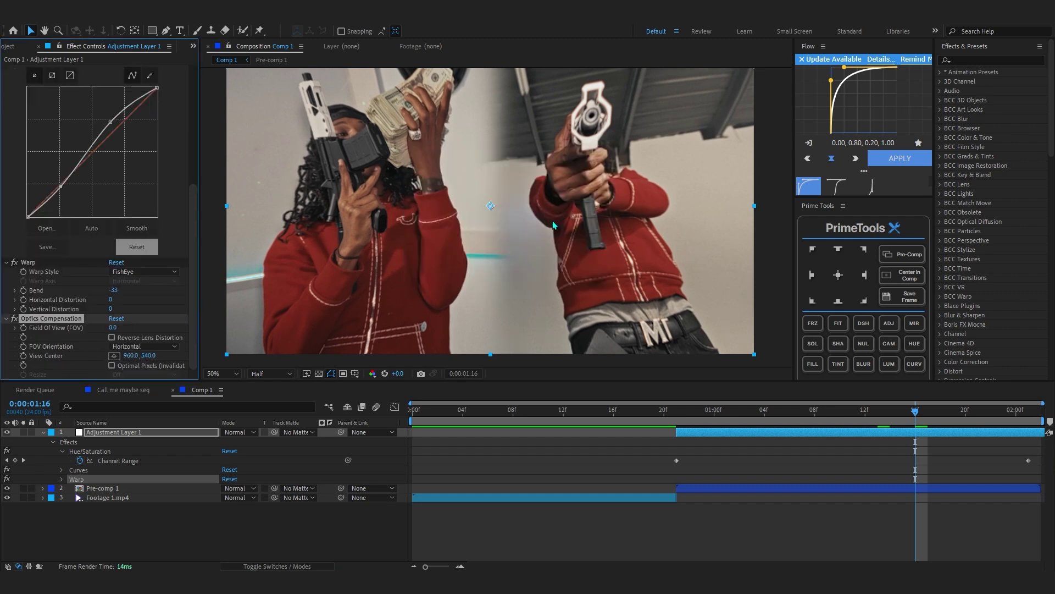
left_click_drag(146, 331, 290, 330)
key("space")
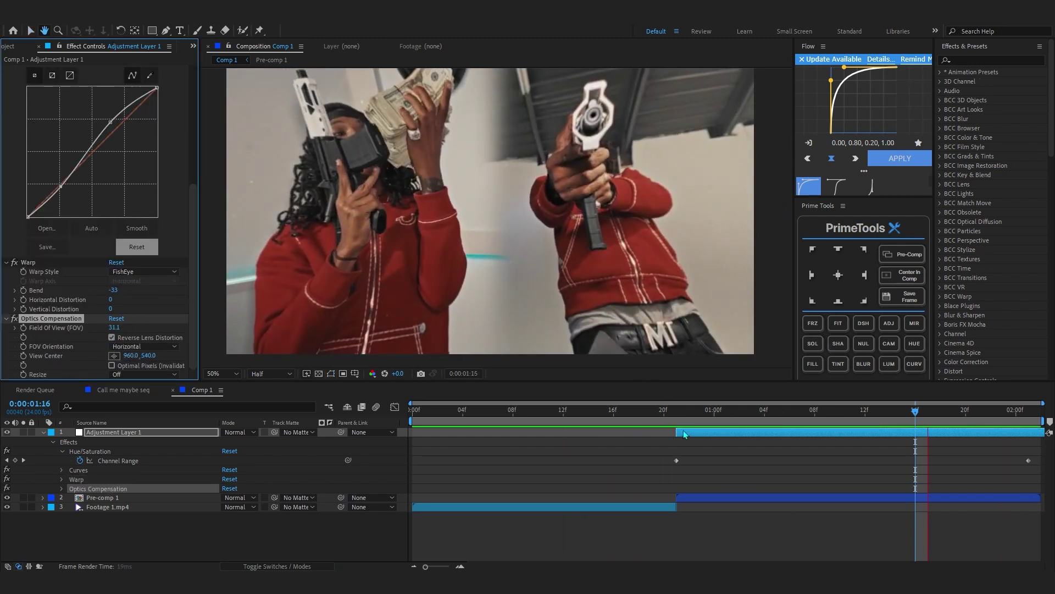
key("space")
- Move Footage 3.mp4 slightly down inside the split-screen pre-comp, and return to Comp 1 to preview the transition
left_click_drag(419, 213, 416, 243)
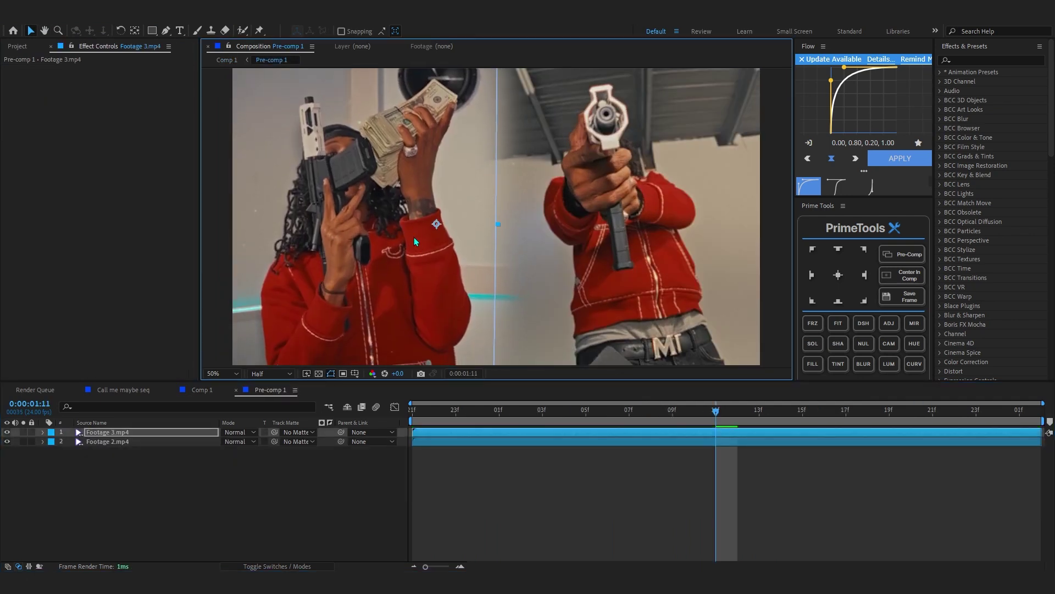
left_click(227, 59)
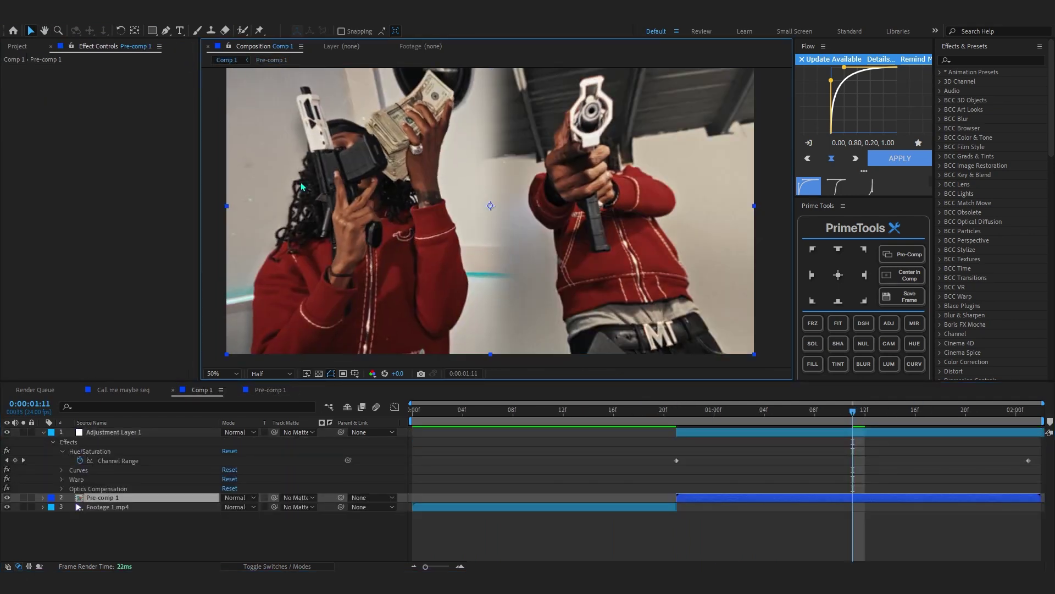
mouse_move(665, 420)
left_mouse_down()
mouse_move(652, 412)
mouse_move(672, 419)
left_mouse_up()
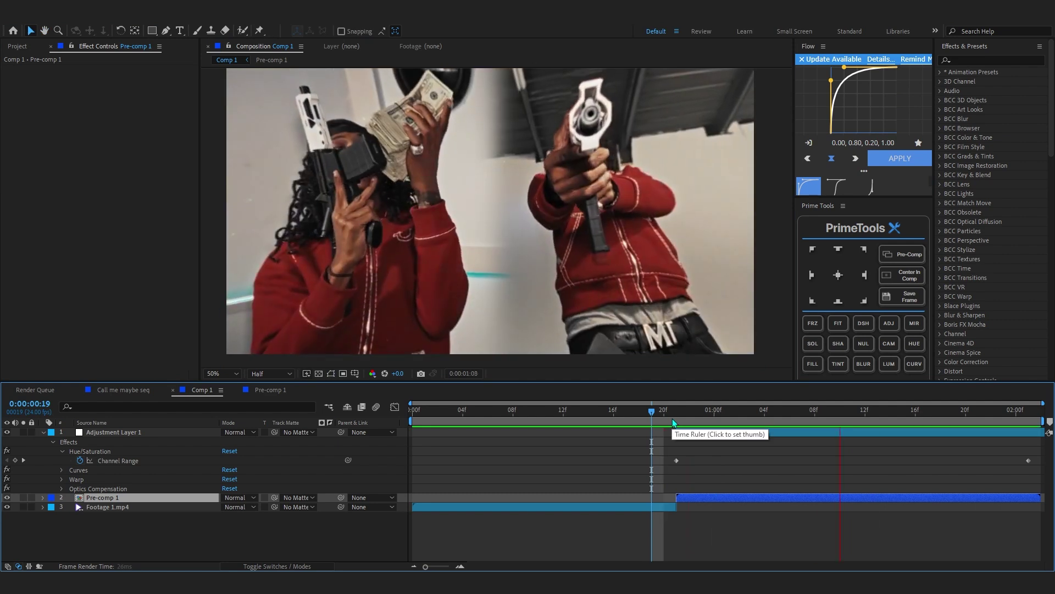
- Add another adjustment layer above Adjustment Layer 1, spanning the split-screen section
left_click(699, 432)
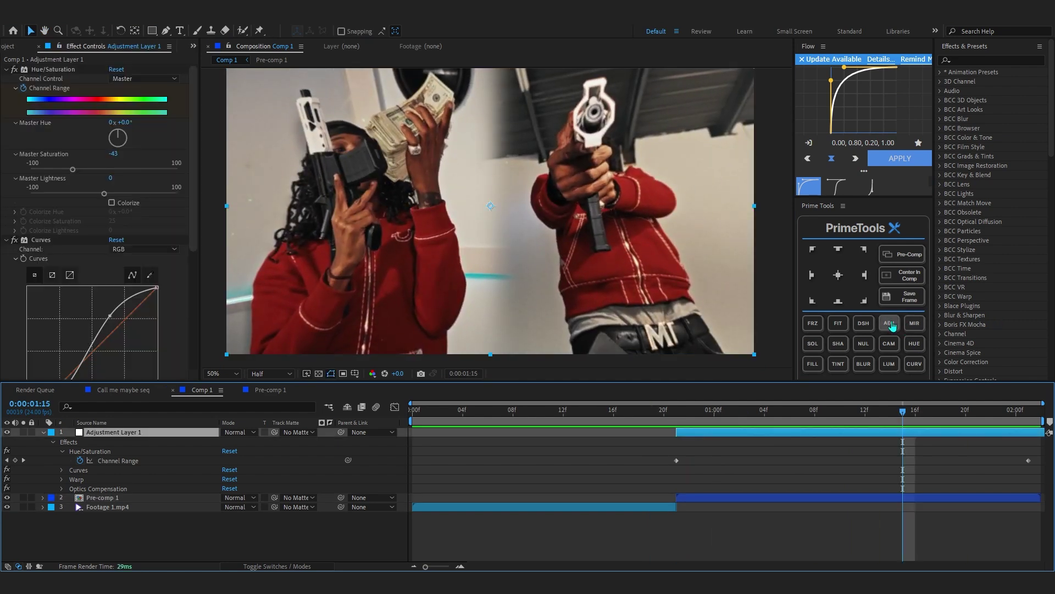
left_click(889, 324)
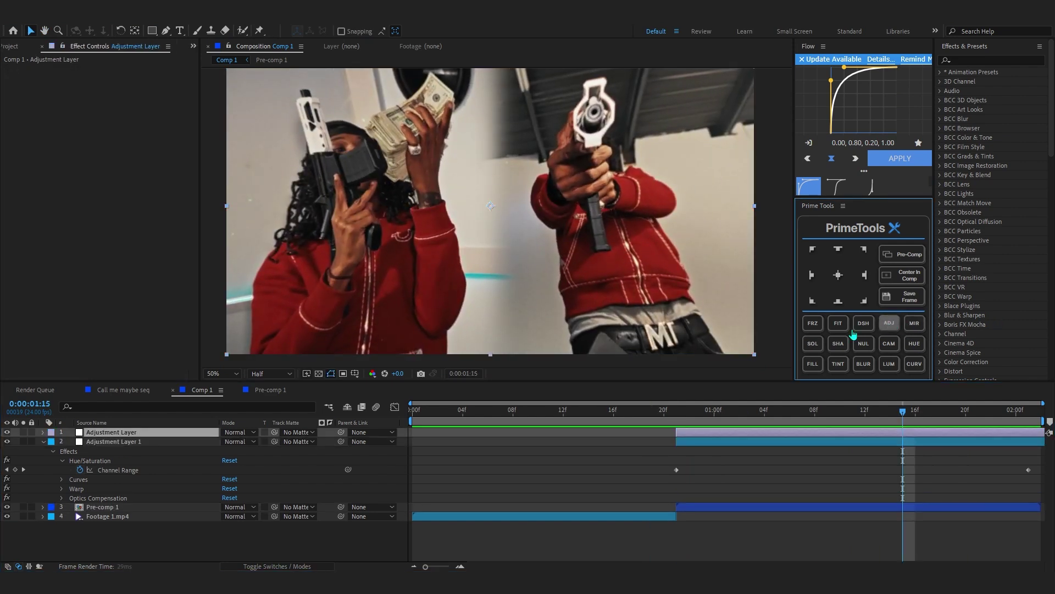
key("ctrl+space")
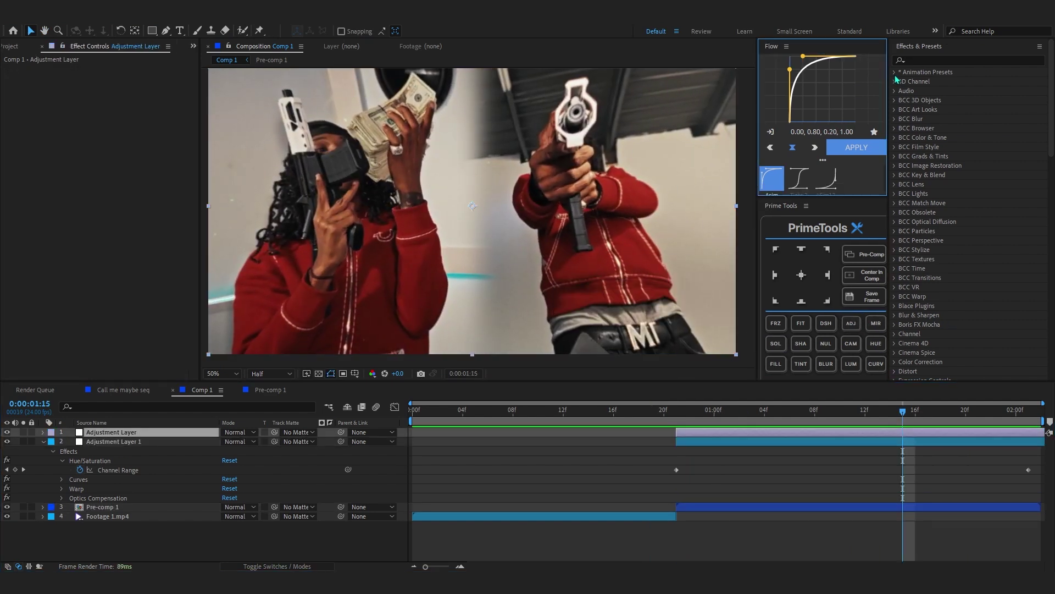
- Apply the Puddle Chroma preset from the Essential Effects & Transition V1 user presets to the new adjustment layer at 0:00:00:21
left_click(895, 73)
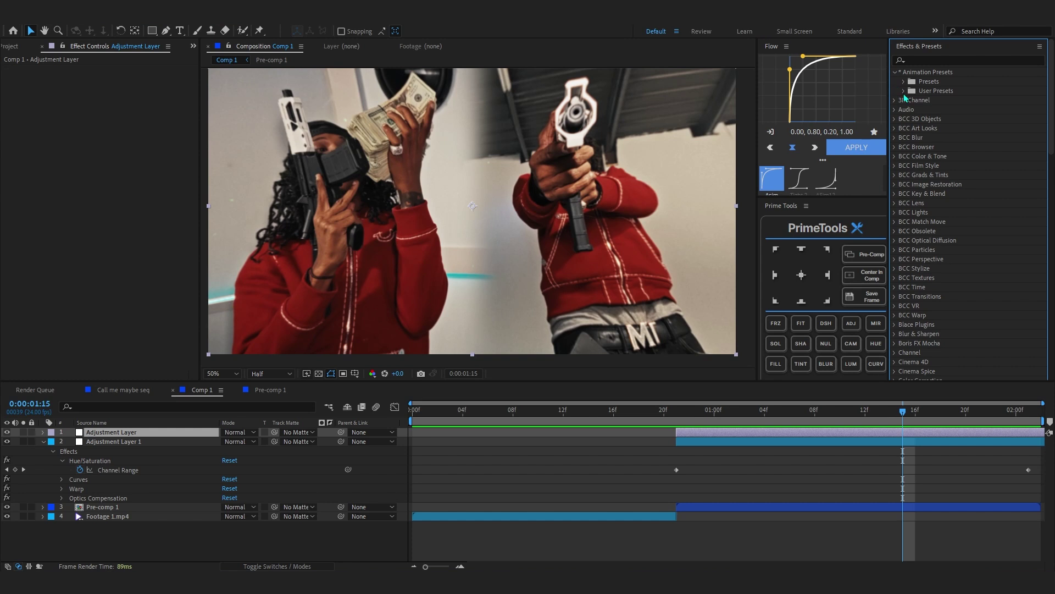
left_click(904, 92)
left_click_drag(691, 414, 676, 413)
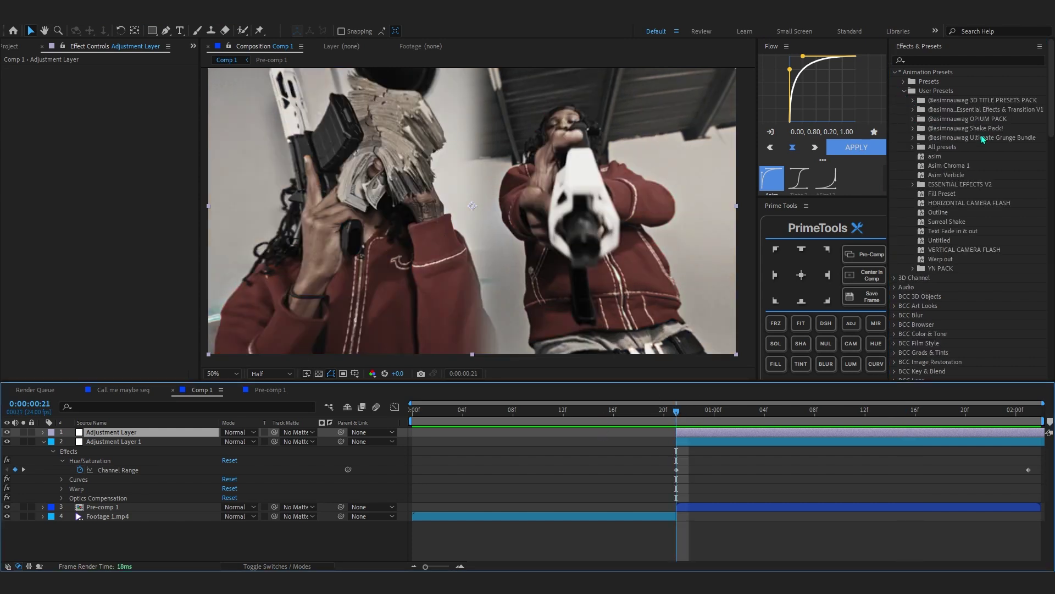
left_click(914, 110)
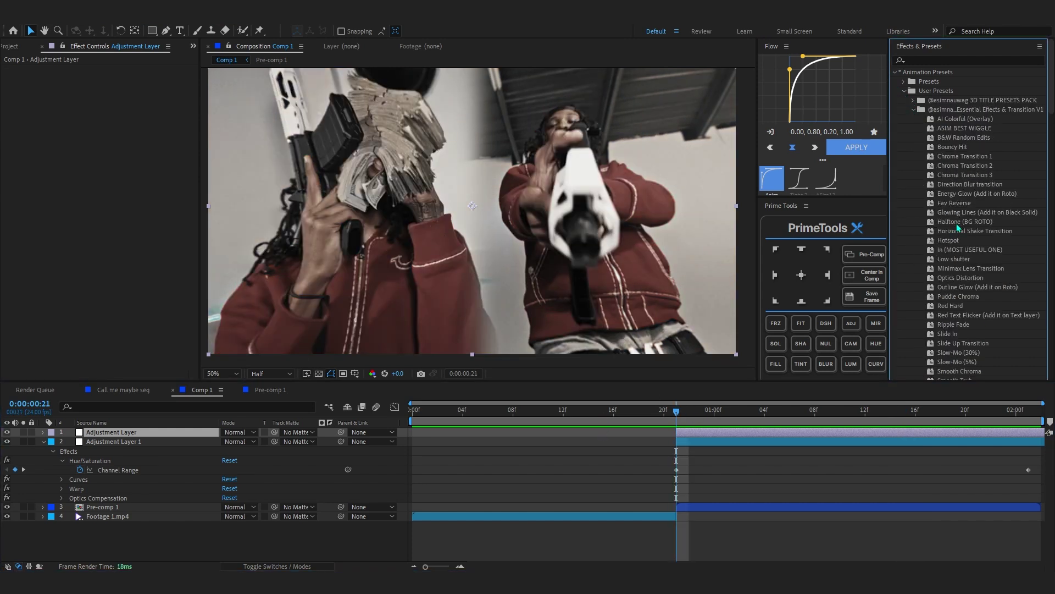
scroll(957, 228, "down", 5)
left_click(956, 161)
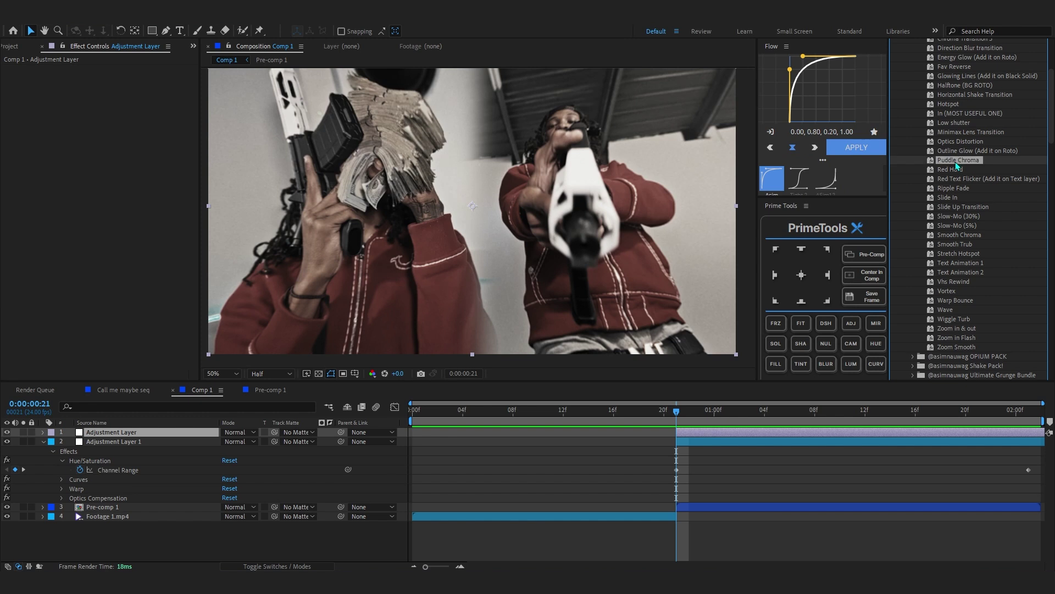
left_click_drag(680, 429, 642, 435)
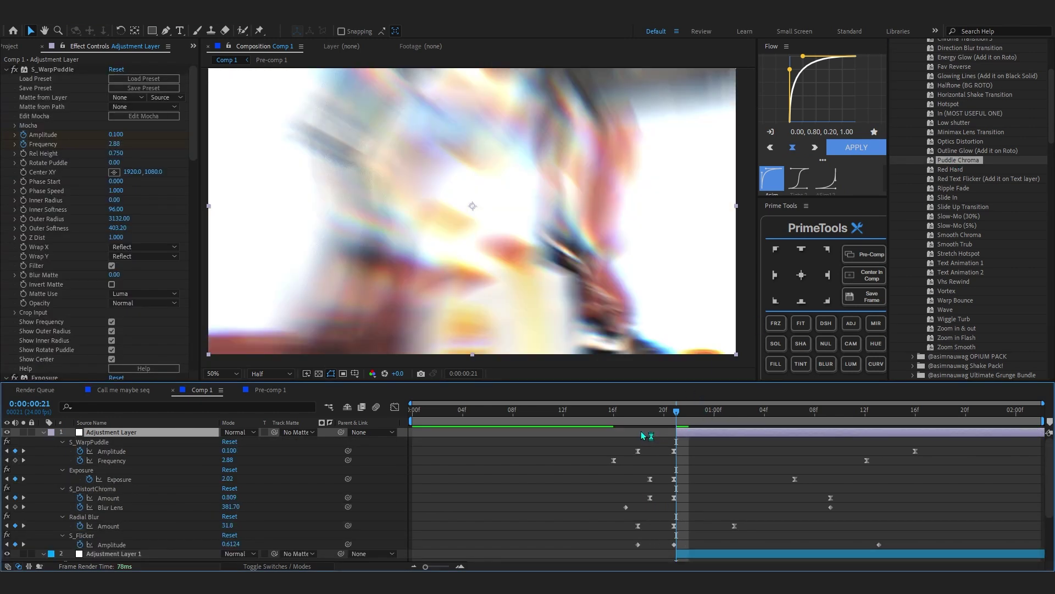
- Recenter the transition's S_WarpPuddle effect at 920.0, 524.0 and its Radial Blur at 972.0, 560.0
key("comma")
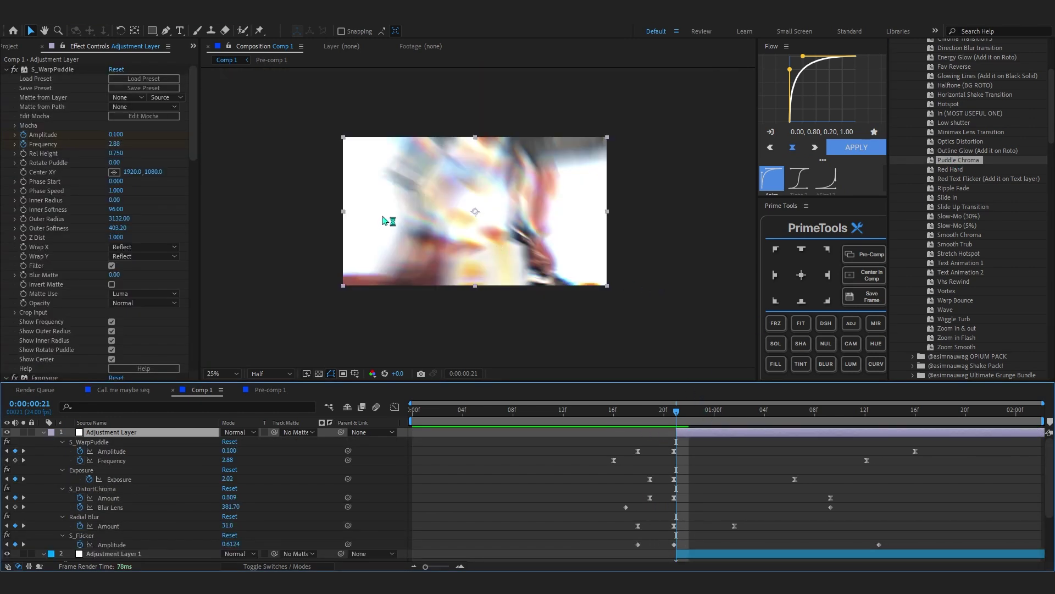
left_click(44, 70)
left_click_drag(607, 285, 465, 214)
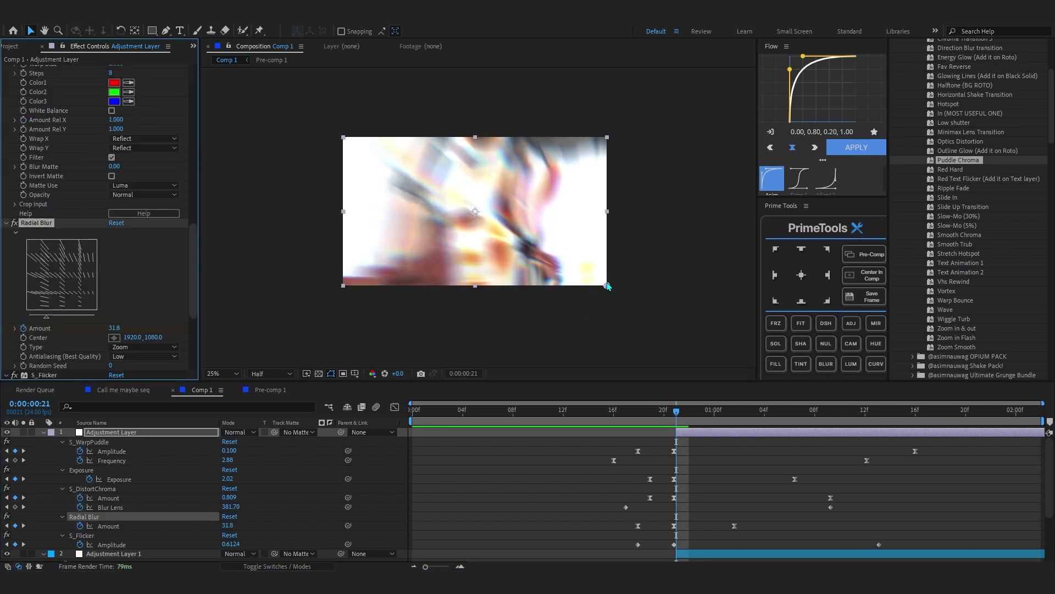
left_click_drag(606, 285, 476, 211)
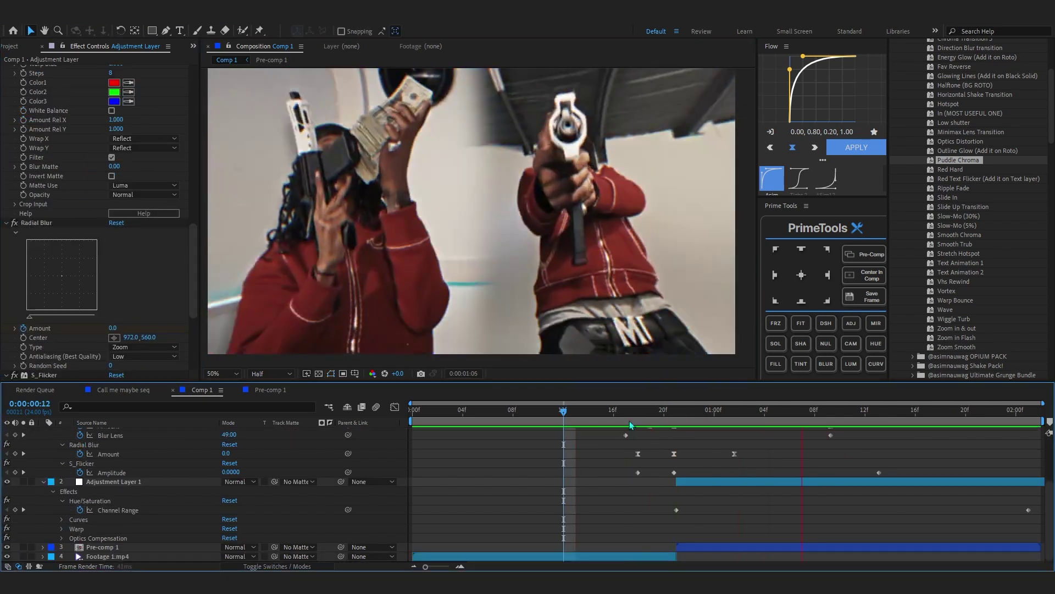
- Disable the S_DistortChroma effect on the transition layer and play back the transition around 0:00:00:20
key("space")
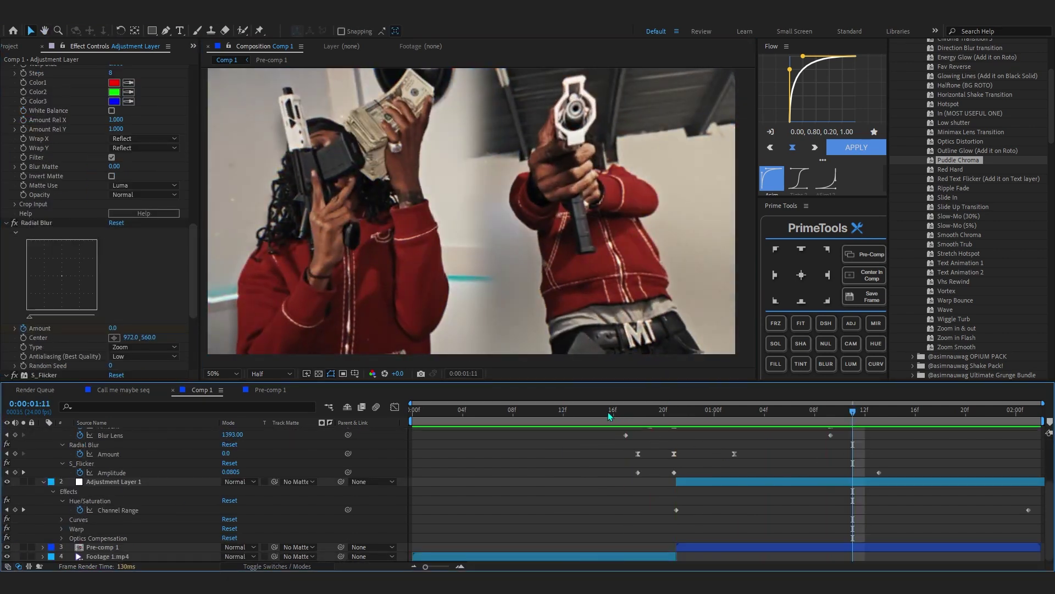
left_click(609, 412)
key("space")
scroll(664, 458, "up", 3)
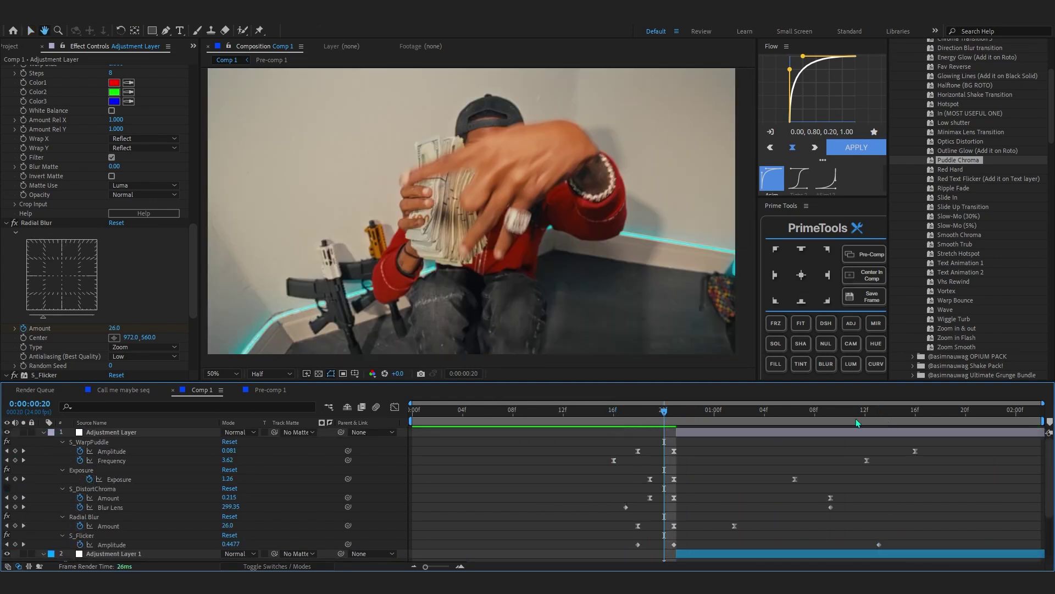
key("space")
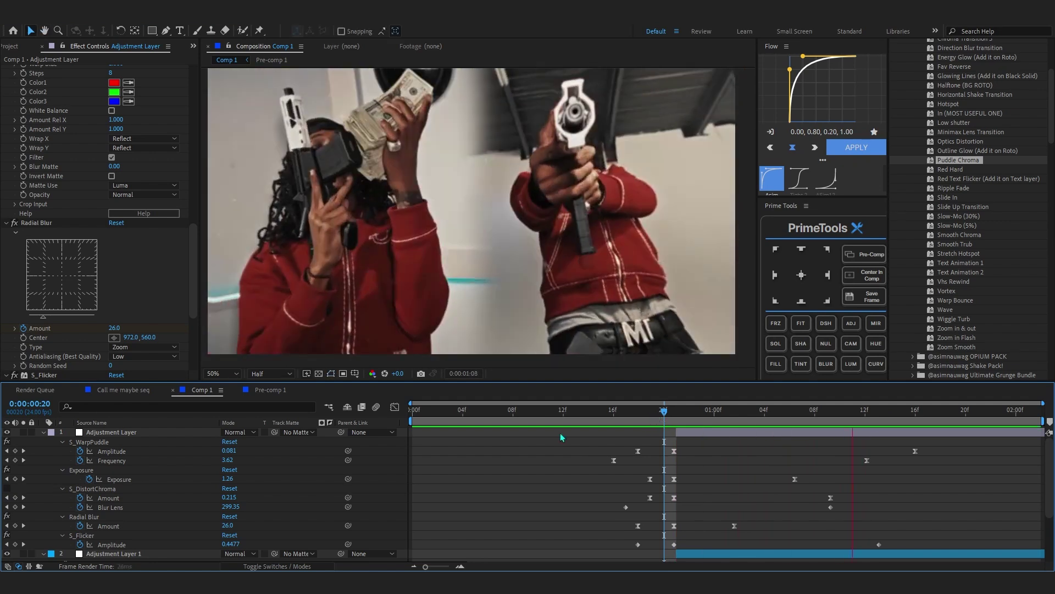
- Stretch the S_WarpPuddle Amplitude and Frequency keyframes over a longer time span and preview from 0:00:00:20
key("space")
left_click_drag(654, 442, 940, 466)
left_click_drag(597, 444, 1054, 456)
left_click_drag(705, 454, 680, 454)
left_click(662, 416)
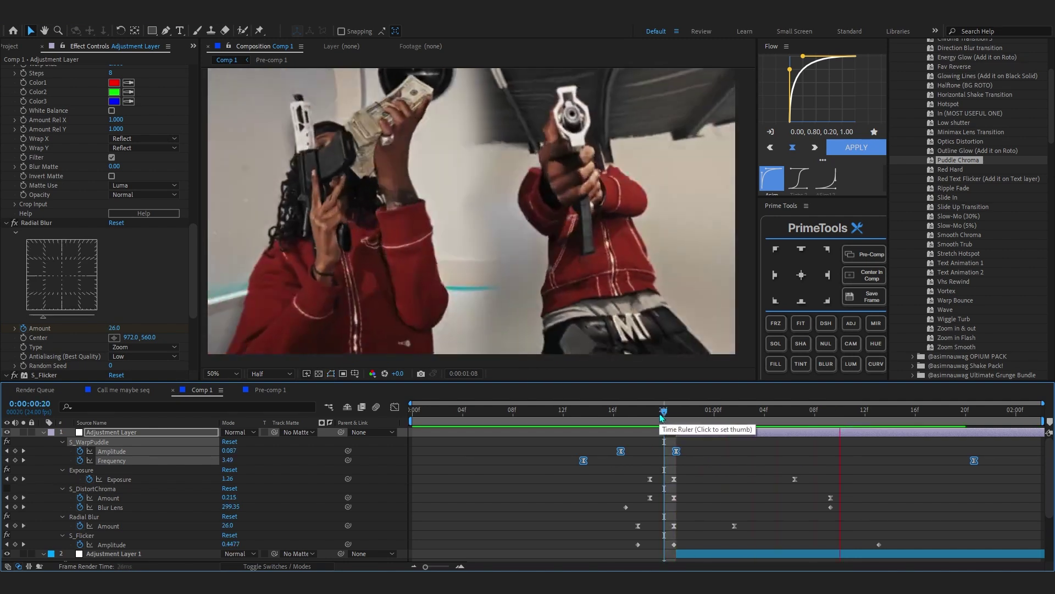
- Lower the S_WarpPuddle Amplitude keyframe at 0:00:00:21 to 0.030 and check the neighboring frames
left_click(676, 413)
left_click(239, 466)
left_click_drag(226, 451, 223, 450)
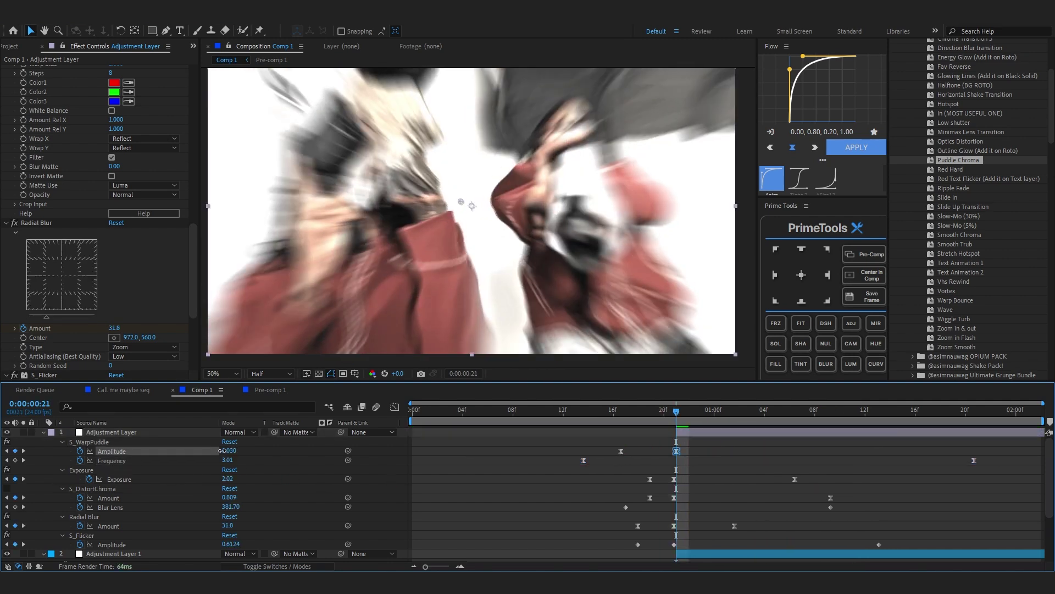
key("Page_Up")
key("Page_Up")
key("Page_Down")
key("Page_Down")
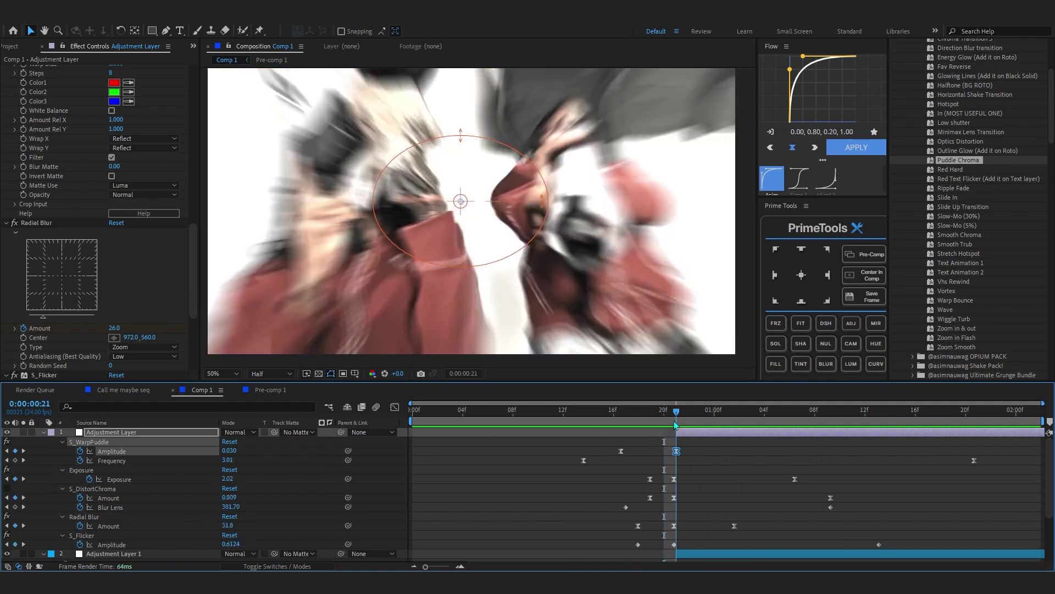
right_click(707, 476)
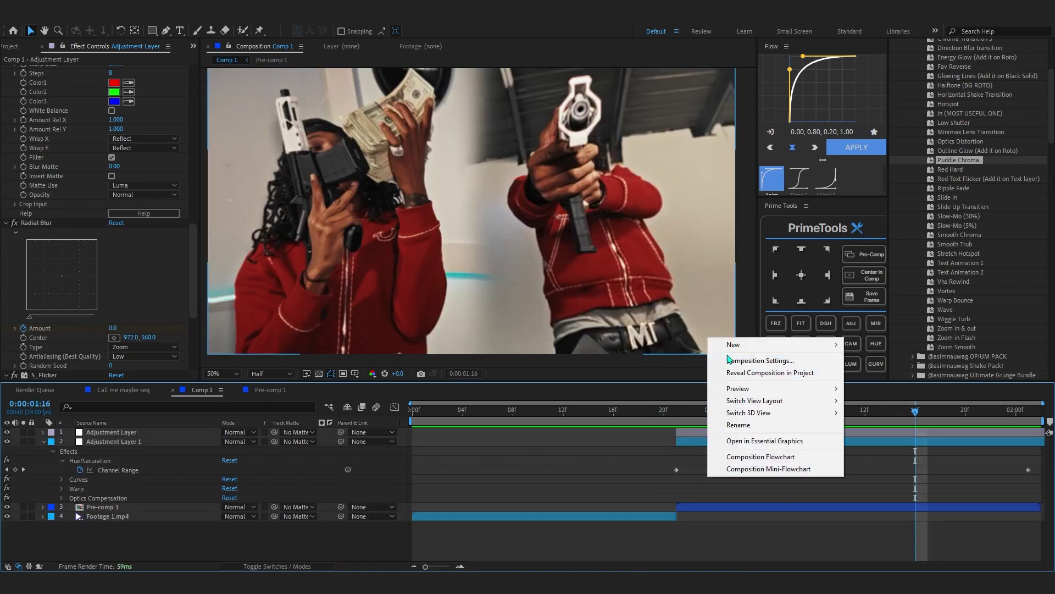
mouse_move(780, 344)
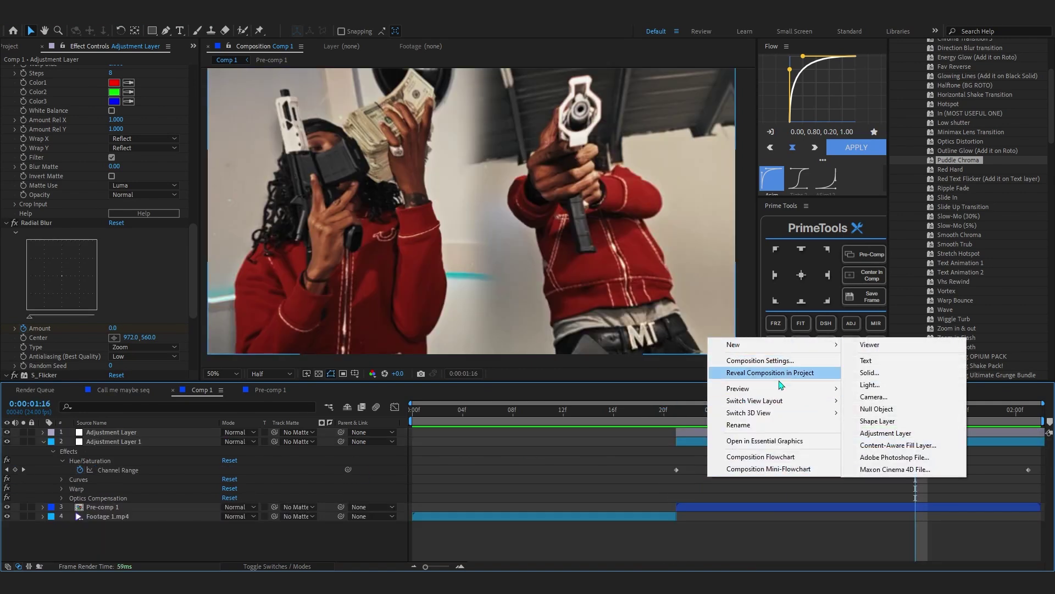
left_click(918, 437)
left_click(678, 422)
key("alt+[")
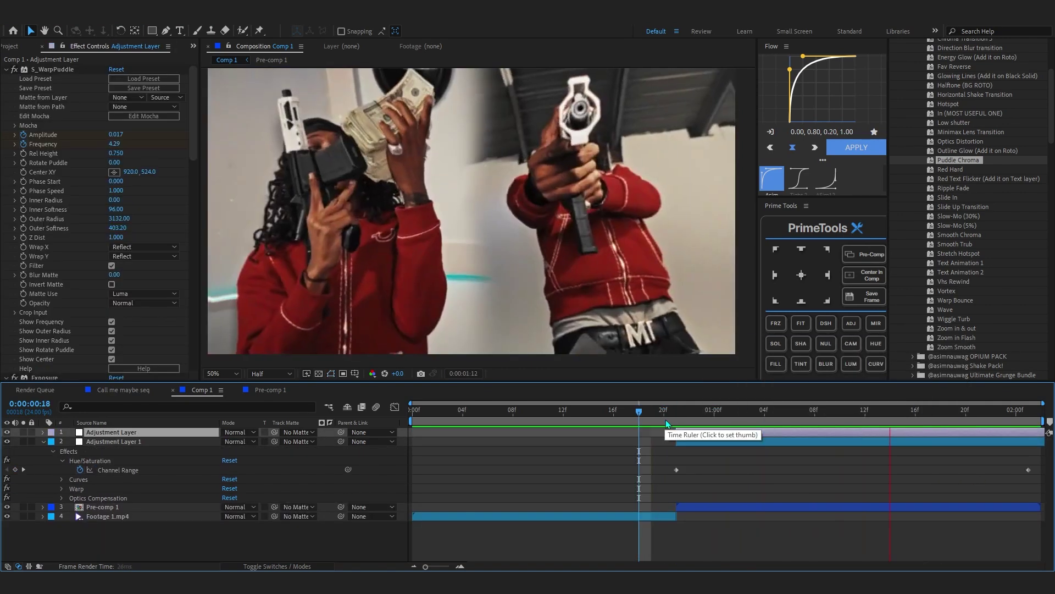
- Play back the transition into the split-screen shot from 0:00:00:20
left_click(666, 422)
key("space")
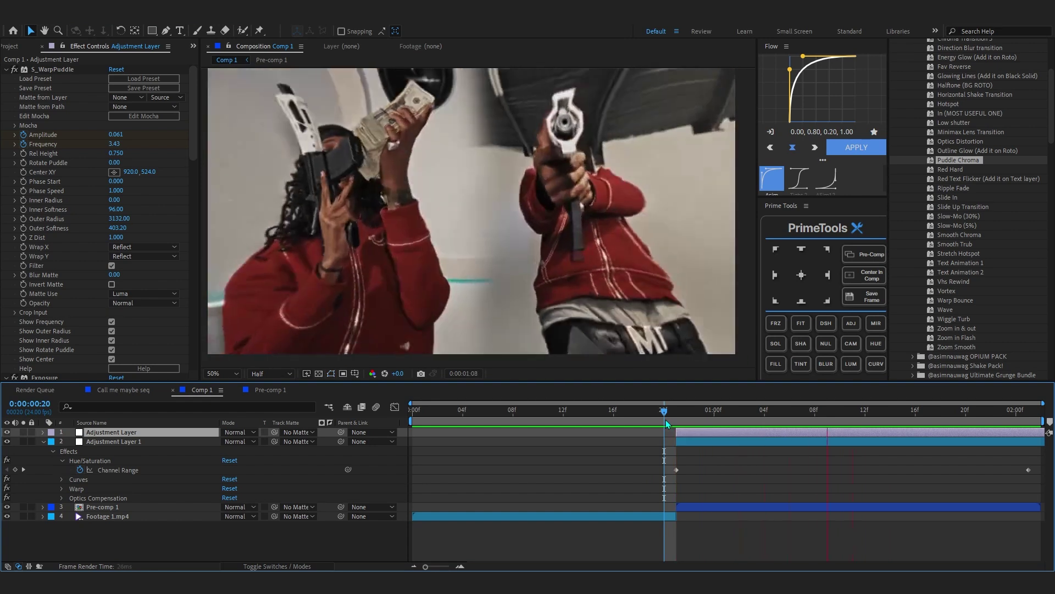
key("space")
key("space")
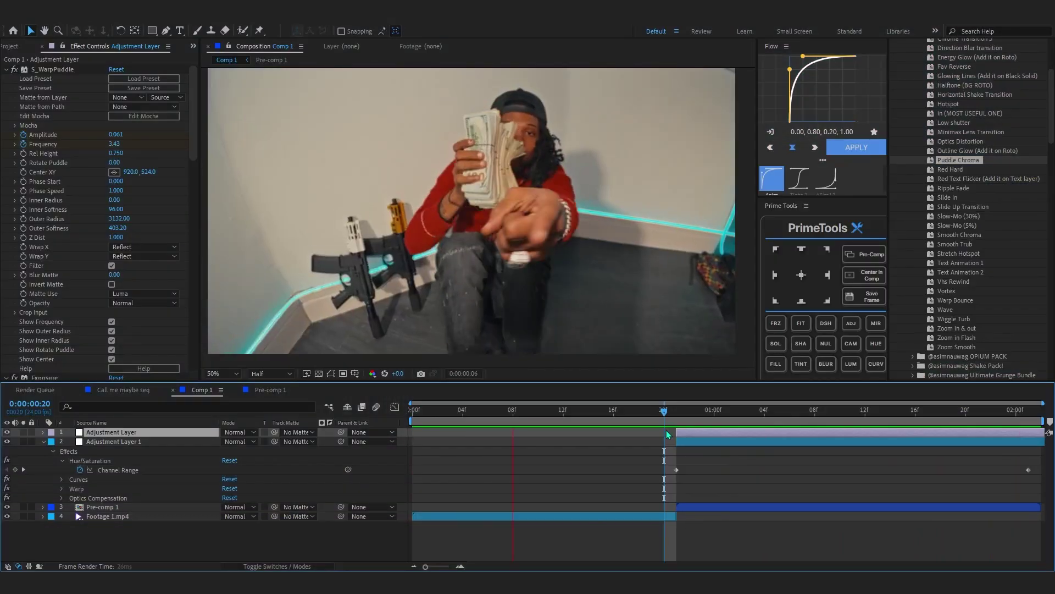
left_click_drag(666, 430, 678, 421)
key("space")
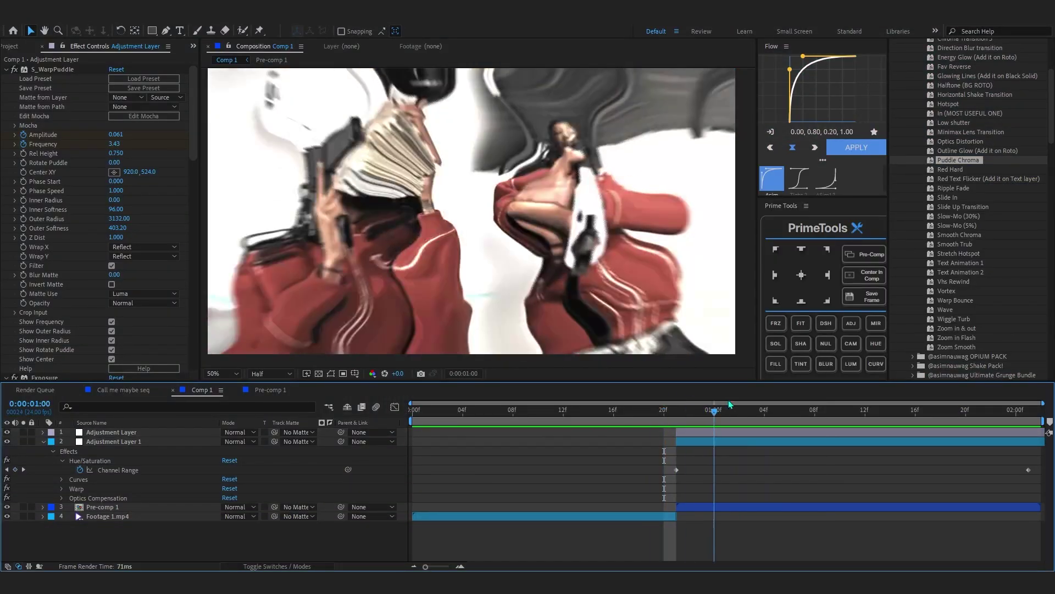
- Add a new adjustment layer on top of the stack and trim its start to 0:00:00:21
left_click(11, 46)
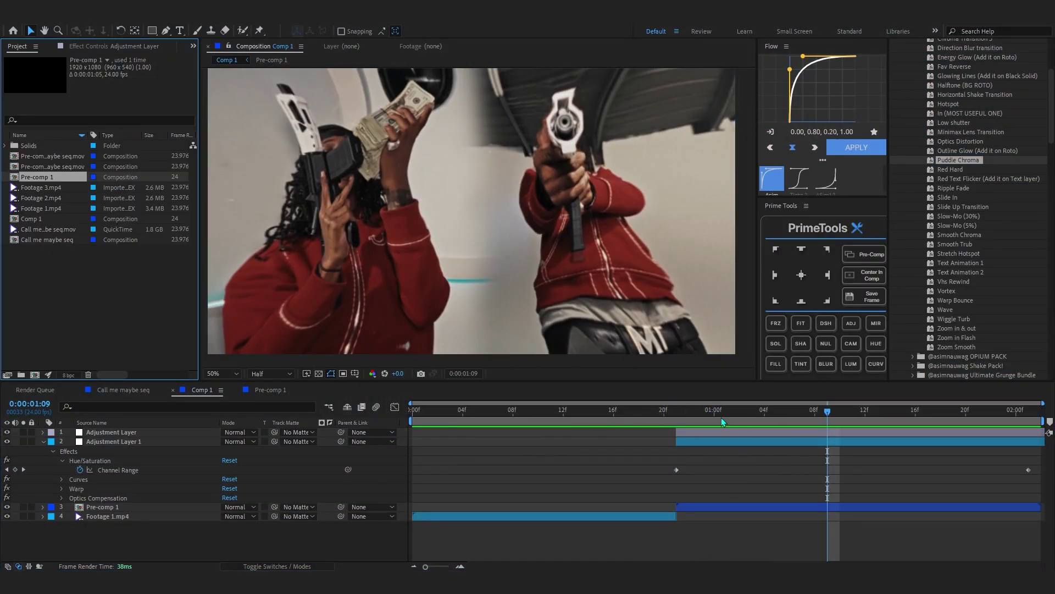
left_click(689, 411)
left_click(714, 506)
right_click(730, 462)
left_click(694, 486)
right_click(696, 484)
mouse_move(721, 349)
left_click(853, 446)
left_click(679, 415)
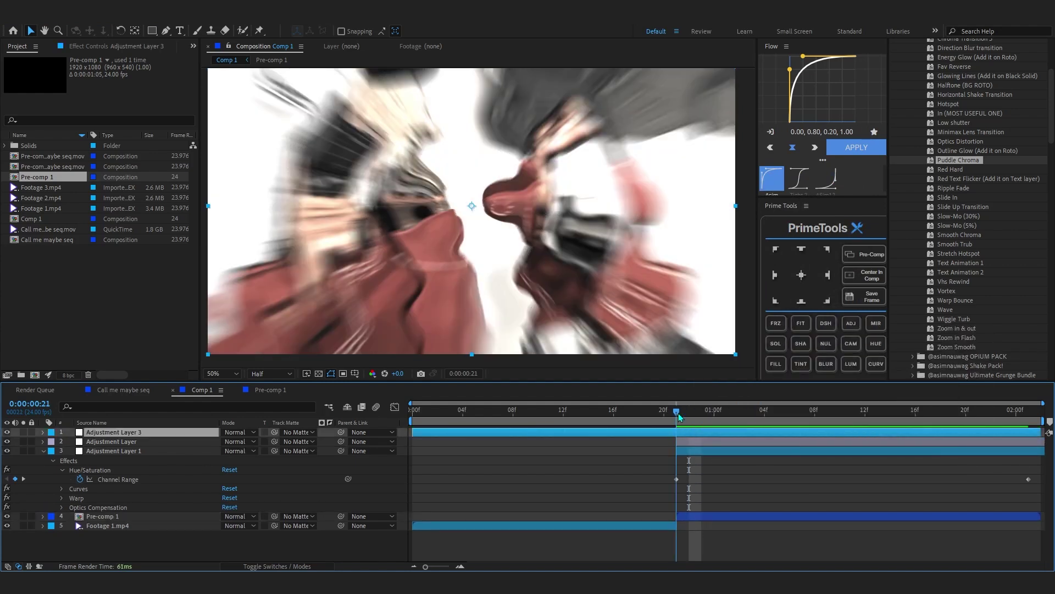
key("alt+bracketleft")
key("space")
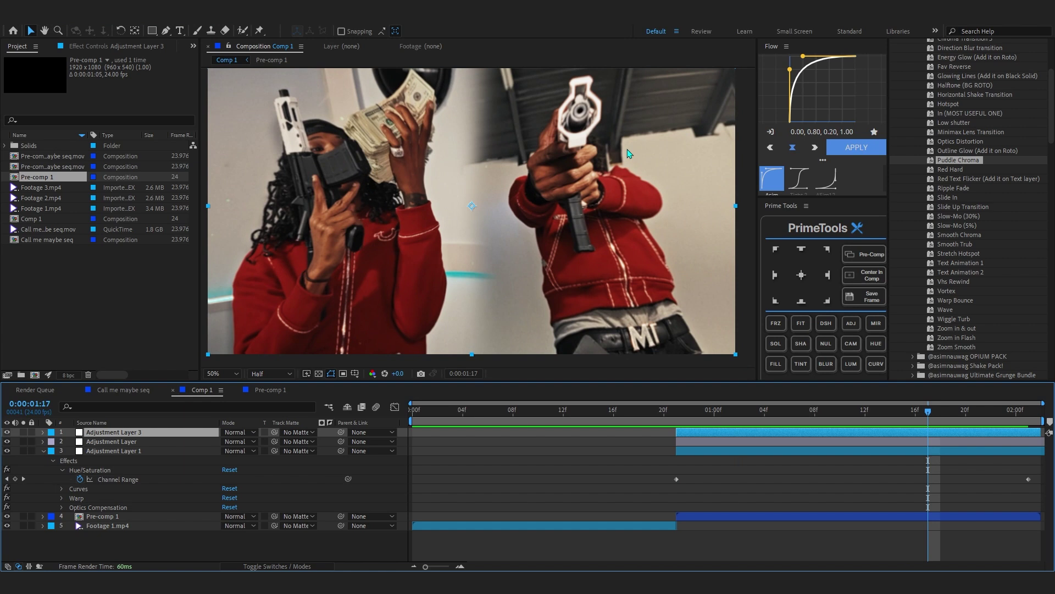
- Apply uni.Chromatic Aberration to Adjustment Layer 3 with a Distortion Amount of 0.0
key("ctrl+space")
type("chroam")
key("BackSpace")
key("BackSpace")
type("matic")
key("Down")
key("Down")
key("Return")
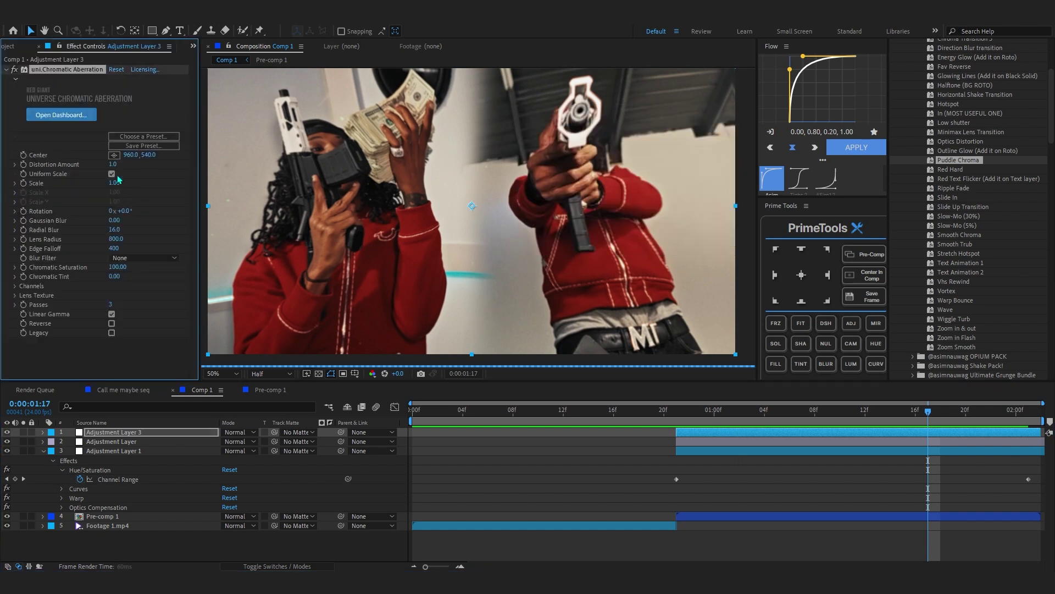
left_click_drag(111, 167, 103, 167)
- Preview the chromatic aberration and set its Radial Blur to 7.0
left_click(665, 414)
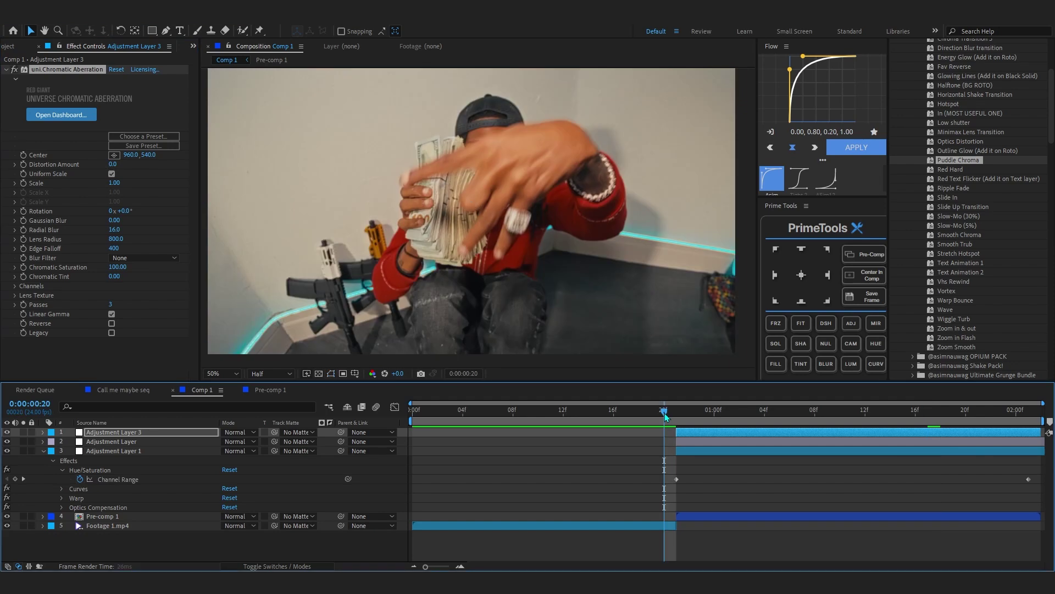
key("space")
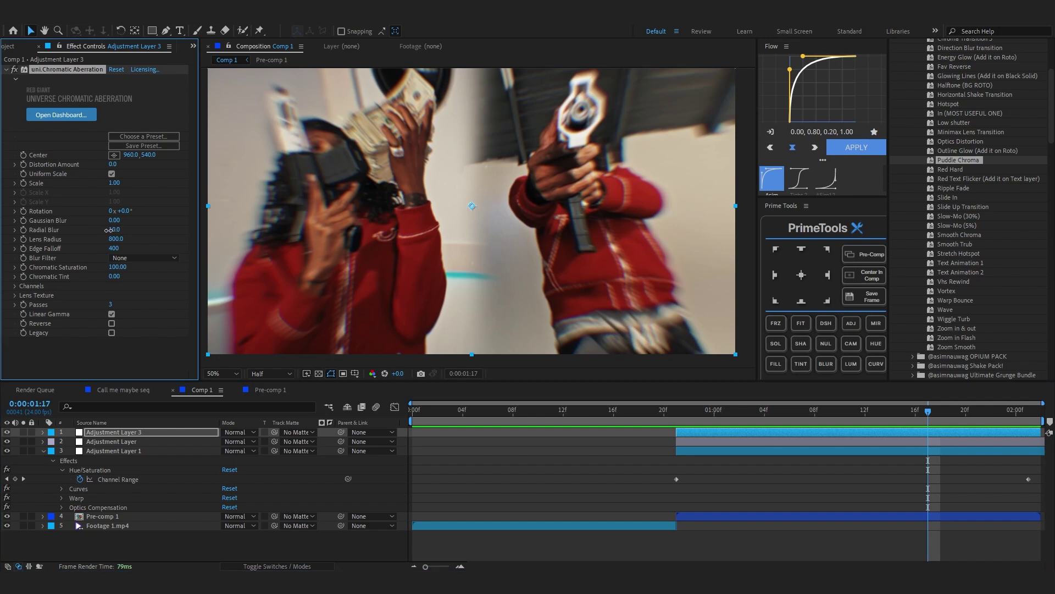
left_click_drag(108, 230, 102, 228)
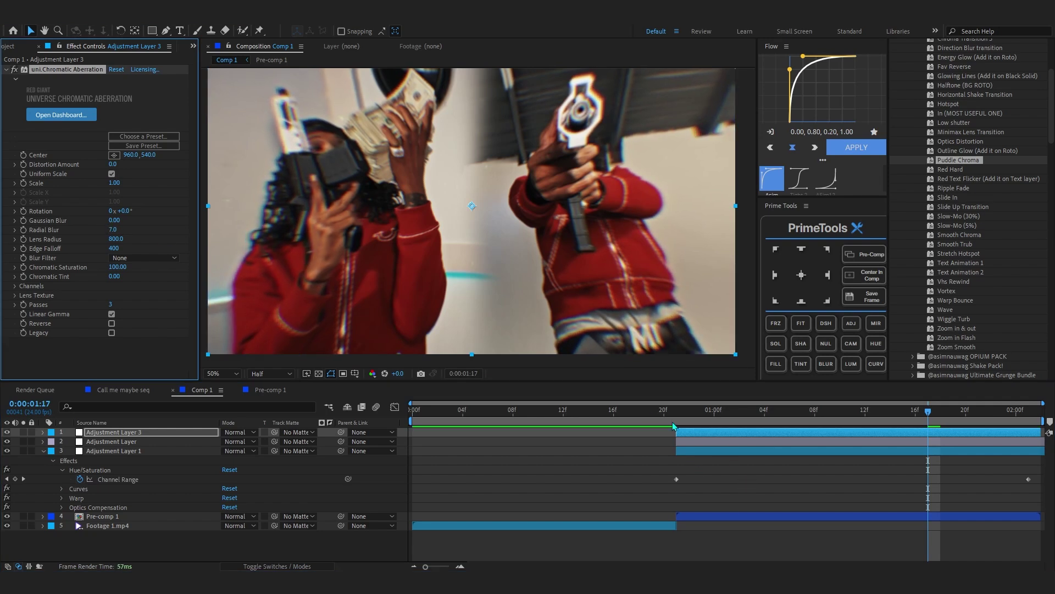
left_click(671, 418)
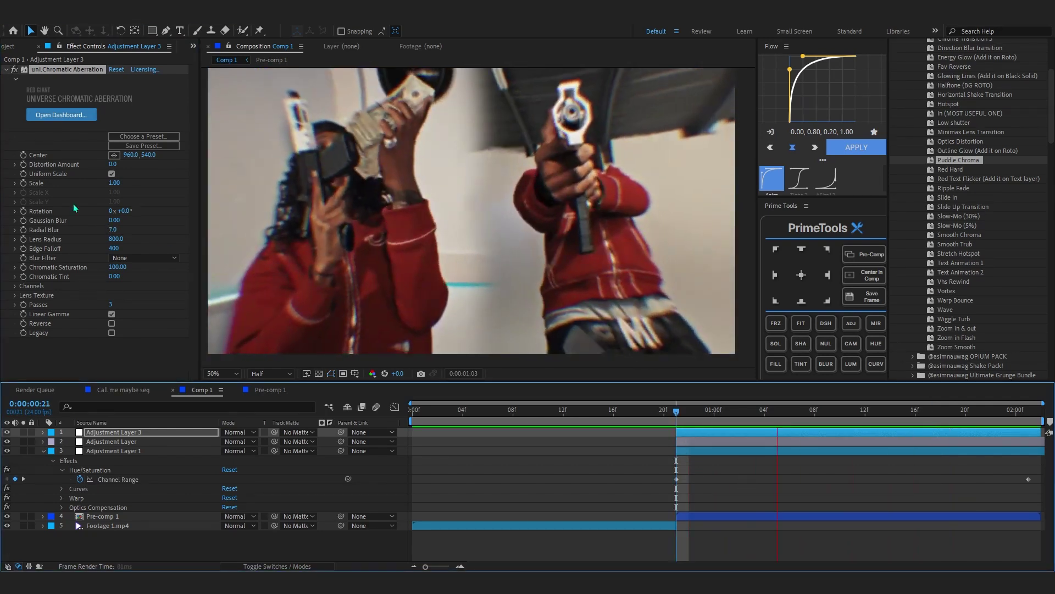
left_click(438, 412)
left_click(929, 412)
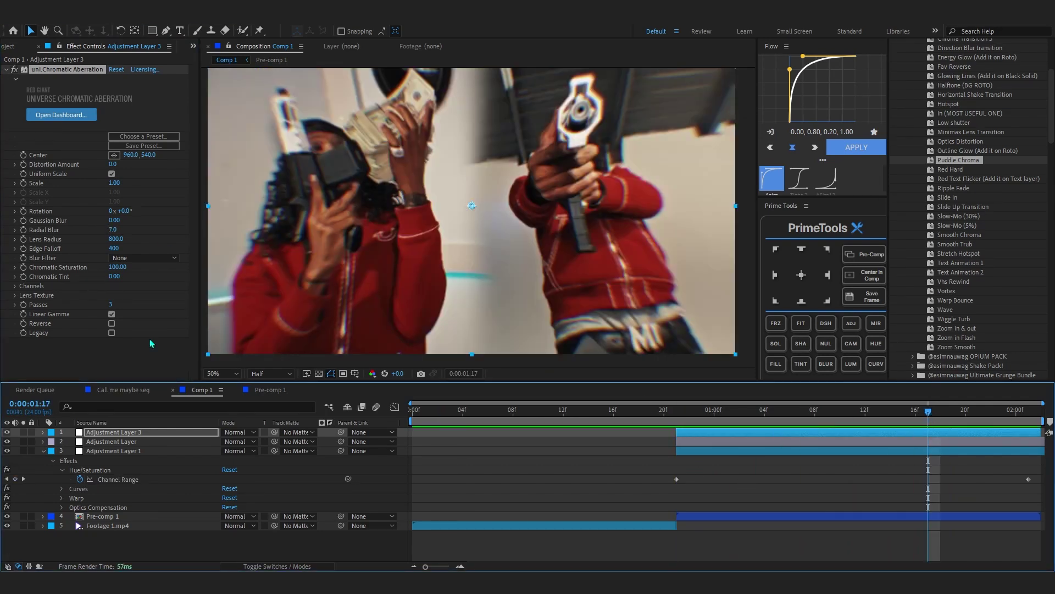
- Try the Dirt, Bokeh and Dried lens textures in the Chromatic Aberration effect and settle on Frozen
left_click(15, 296)
scroll(69, 262, "down", 2)
left_click(140, 262)
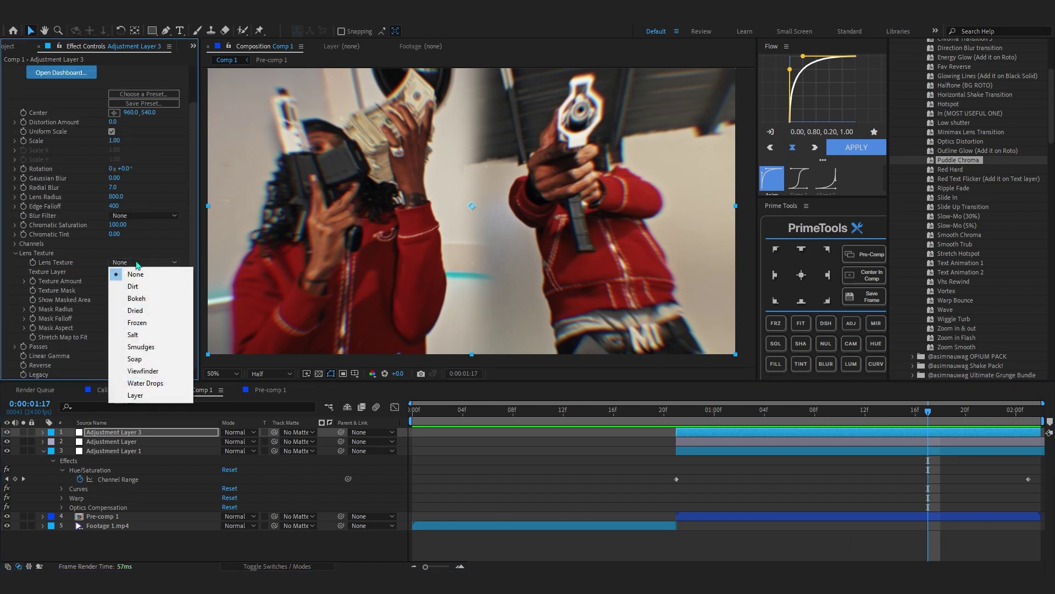
left_click(132, 286)
left_click(144, 262)
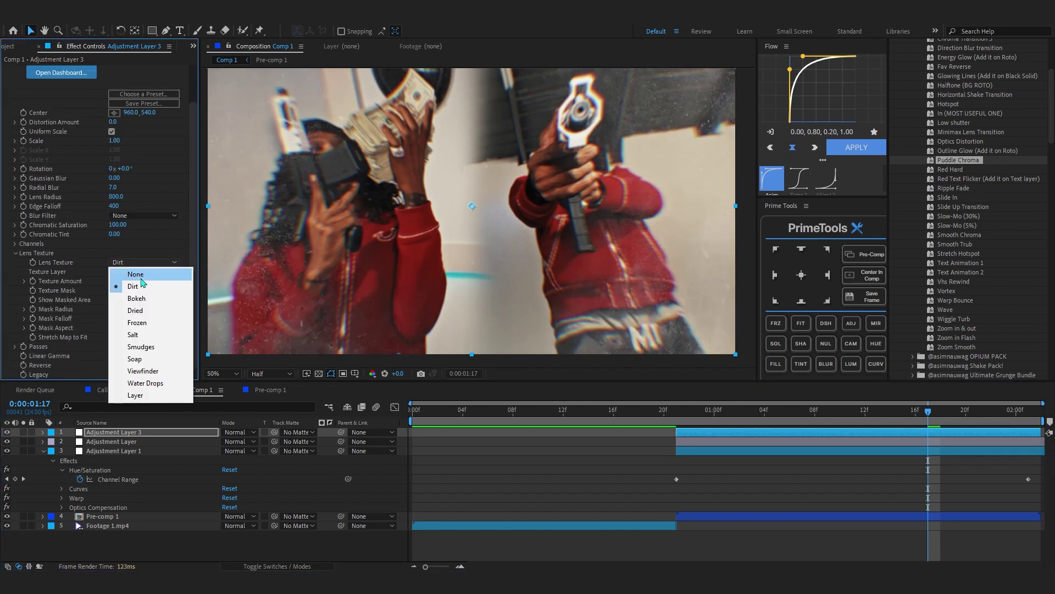
left_click(143, 299)
left_click(142, 262)
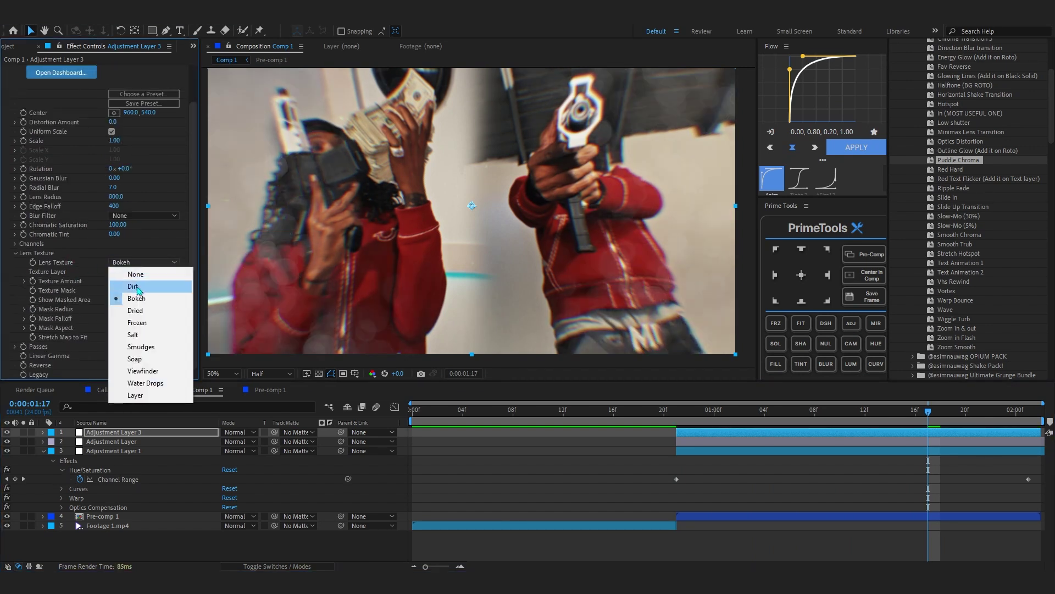
left_click(137, 298)
left_click(140, 262)
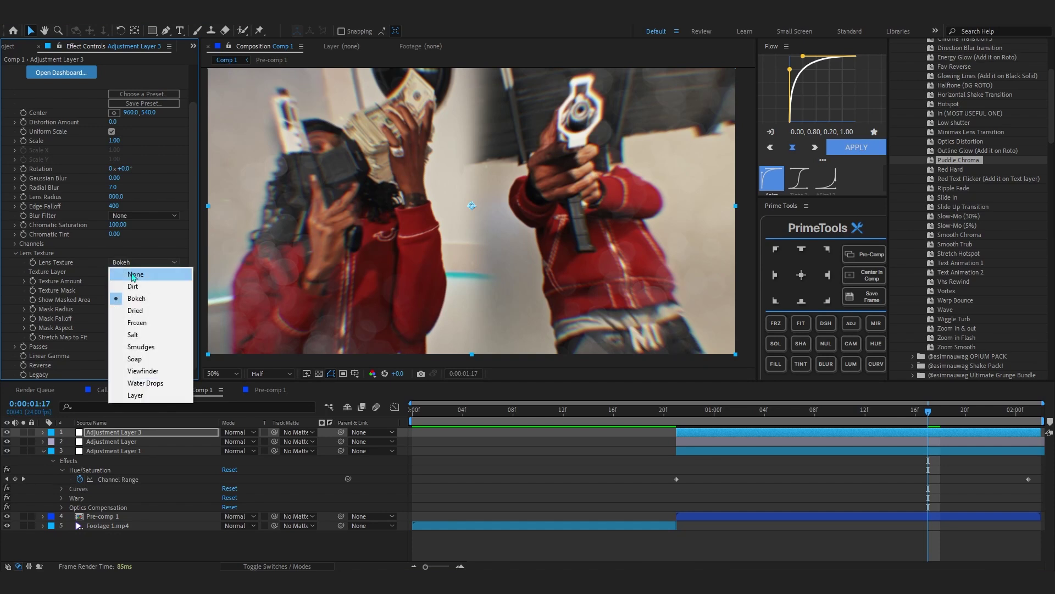
left_click(134, 310)
left_click(142, 262)
left_click(135, 322)
left_click(142, 263)
left_click(86, 312)
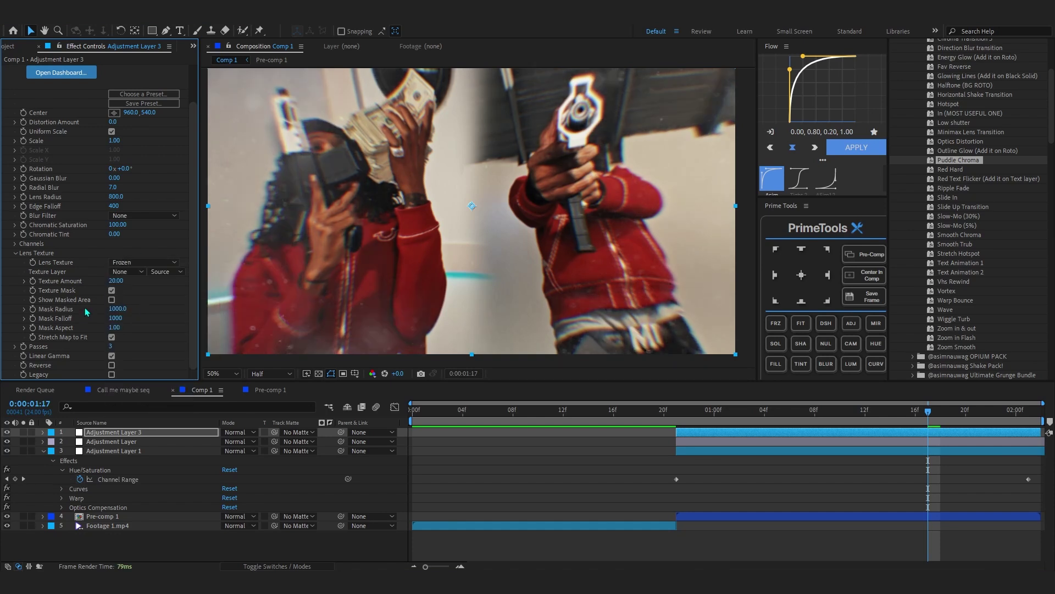
- Set the lens texture's Texture Amount to 29.00 and Mask Radius to 1410.0, and inspect the result in the split-screen shot
left_click_drag(112, 280, 135, 308)
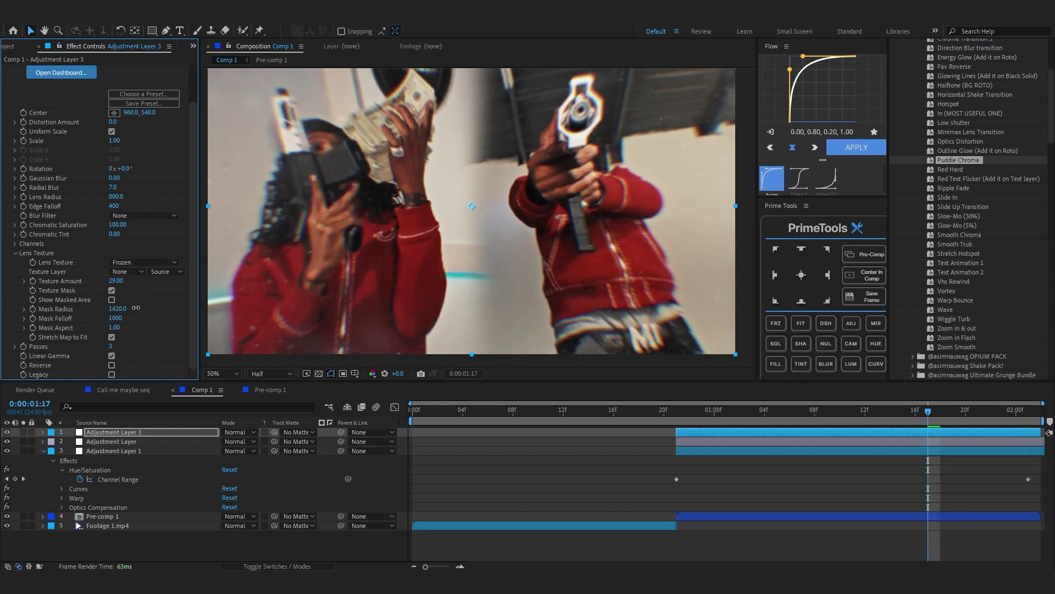
left_click(692, 402)
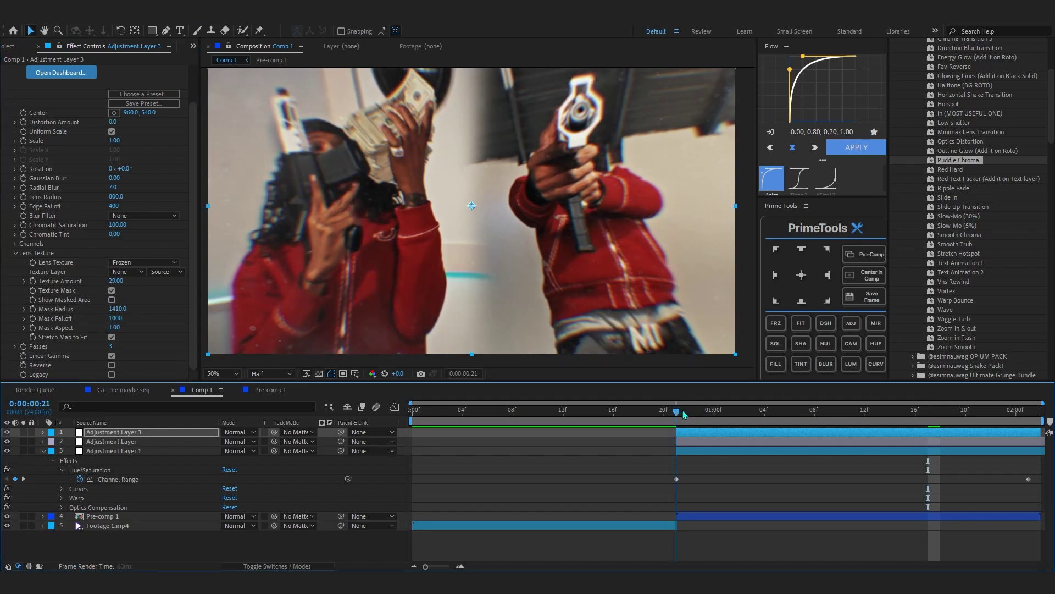
key("space")
left_click_drag(535, 166, 433, 182)
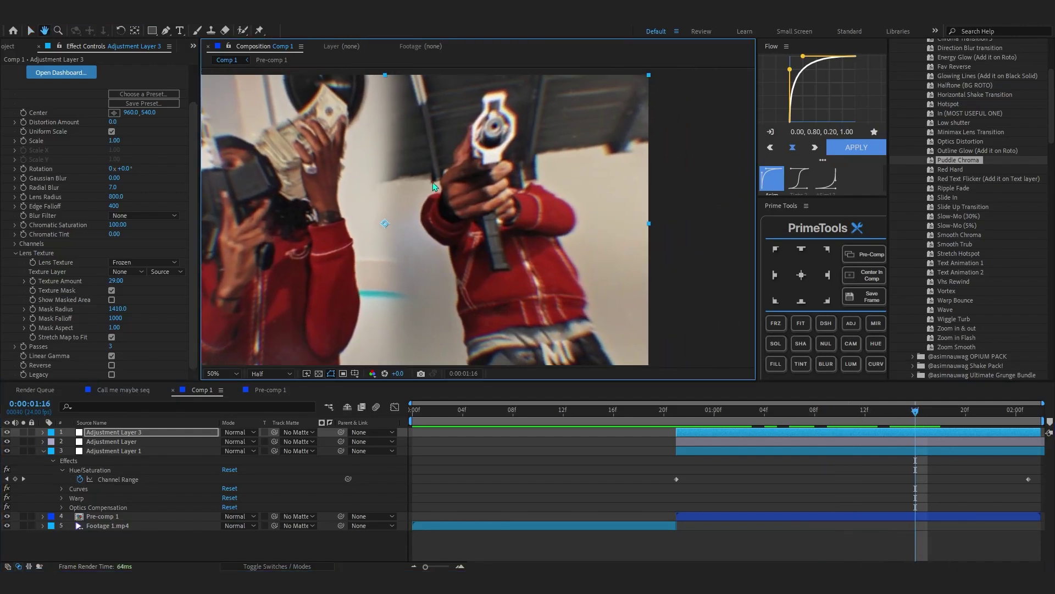
scroll(573, 110, "down", 2)
left_click_drag(574, 111, 605, 106)
scroll(505, 148, "up", 2)
left_click_drag(505, 148, 522, 144)
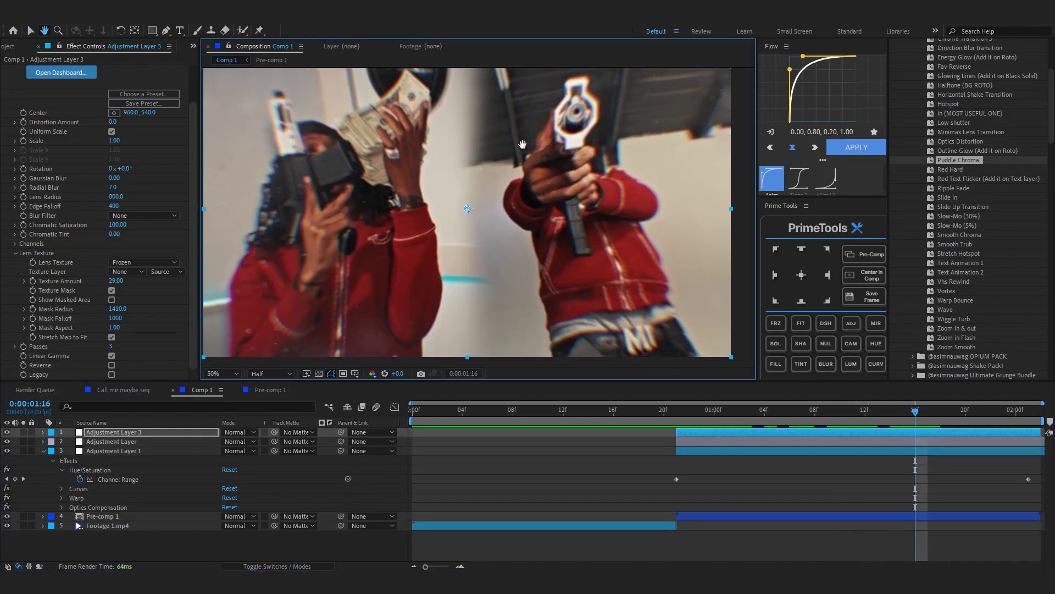
- Create a new adjustment layer in Comp 1 and trim it to the single frame at 0:00:00:20, just before the cut
right_click(770, 477)
mouse_move(783, 342)
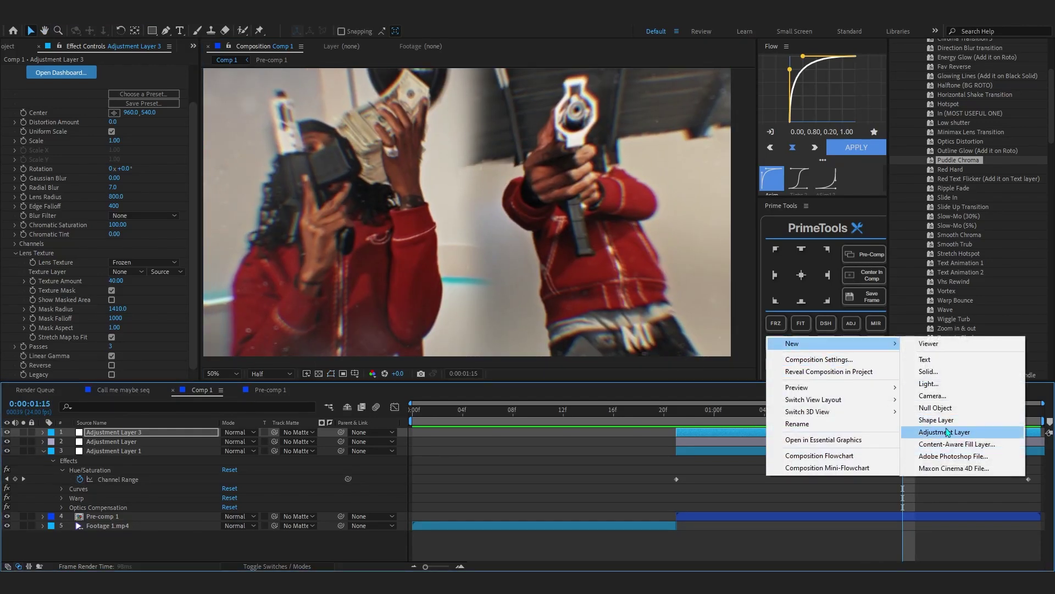
left_click(990, 457)
left_click(664, 423)
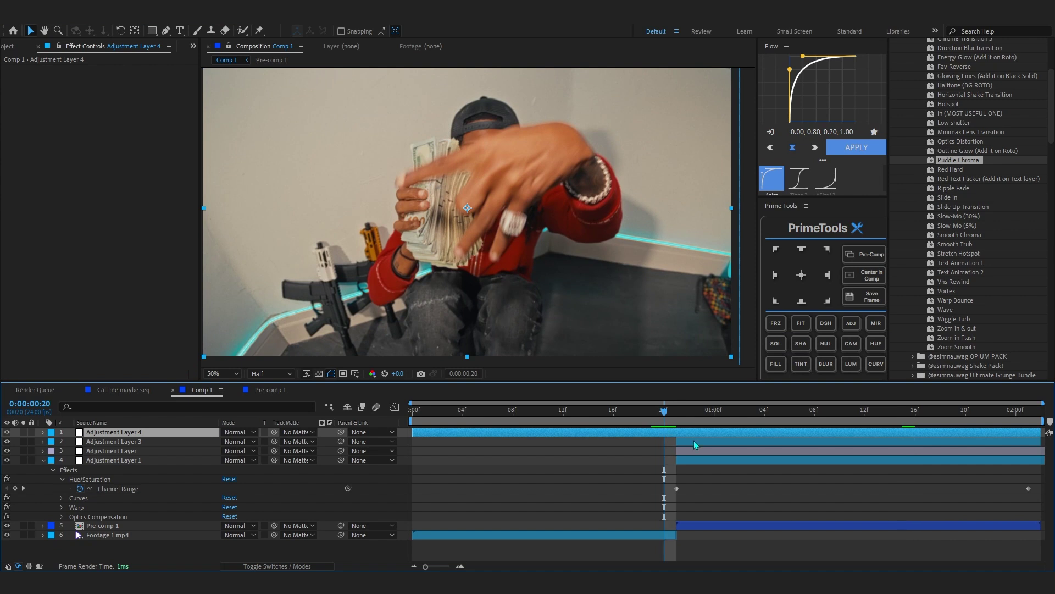
key("alt+bracketleft")
key("alt+bracketright")
- Apply the Exposure effect to the one-frame adjustment layer and set its Exposure to 2.55
key("ctrl+space")
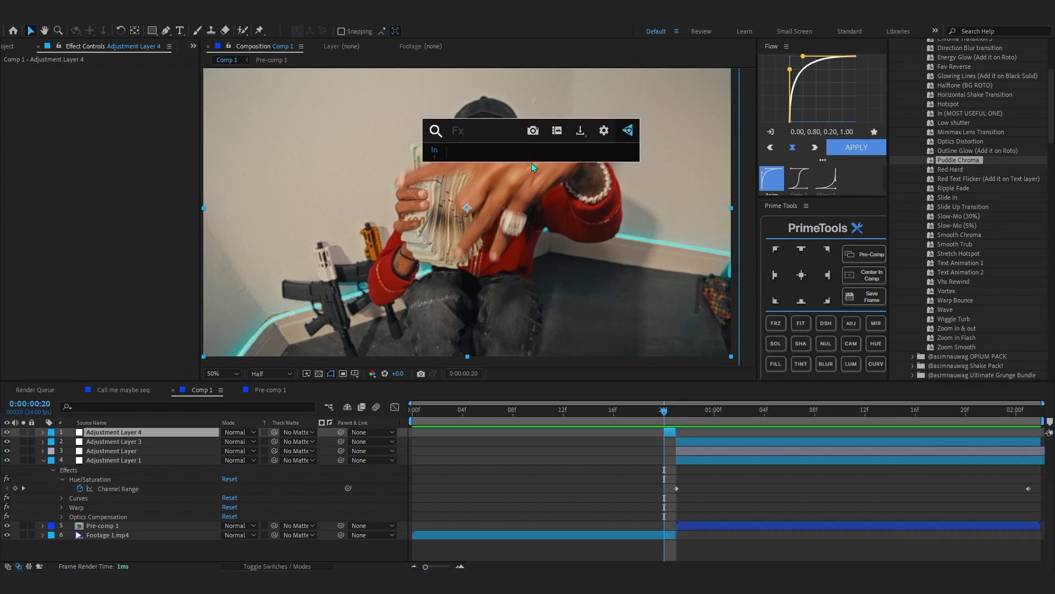
type("ex")
left_click(531, 185)
left_click_drag(114, 97, 269, 112)
- Add a Gaussian Blur to the same adjustment layer with Horizontal blur dimensions and a Blurriness of 120.3
key("ctrl+space")
type("gir")
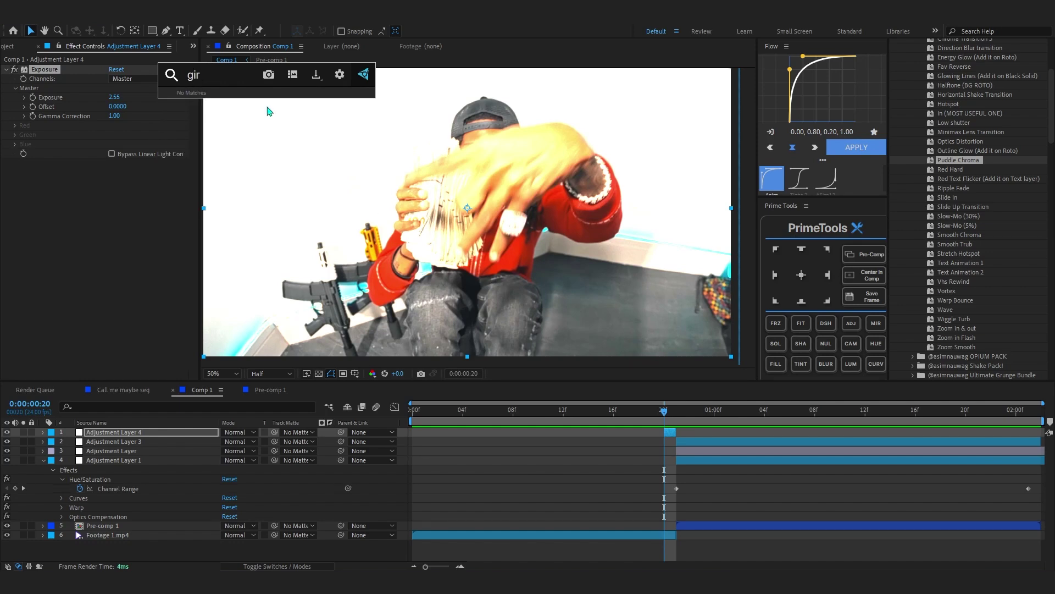
key("BackSpace")
key("BackSpace")
key("BackSpace")
type("gau")
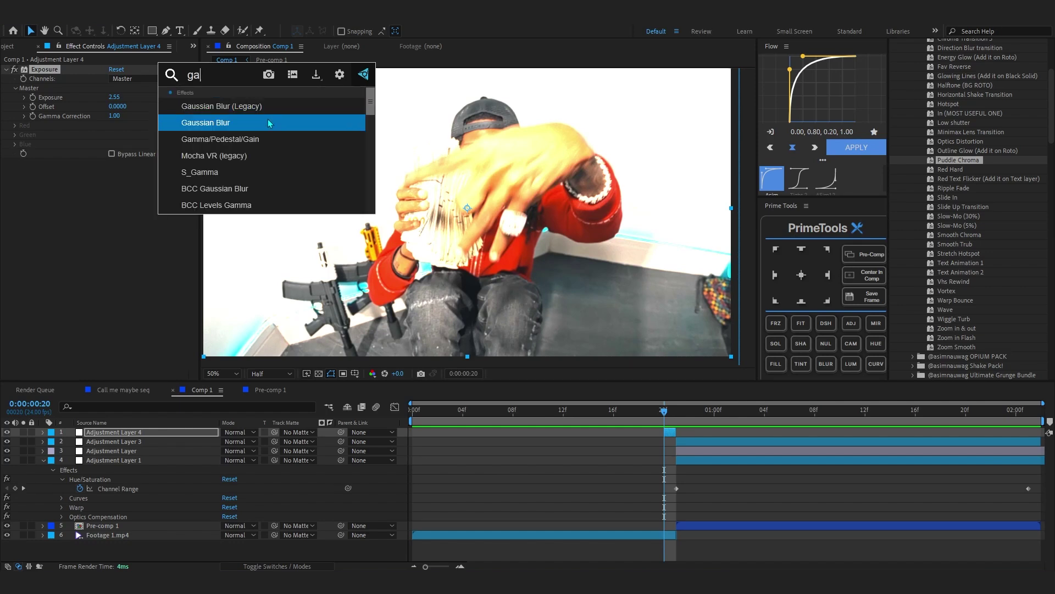
left_click(272, 112)
left_click(146, 181)
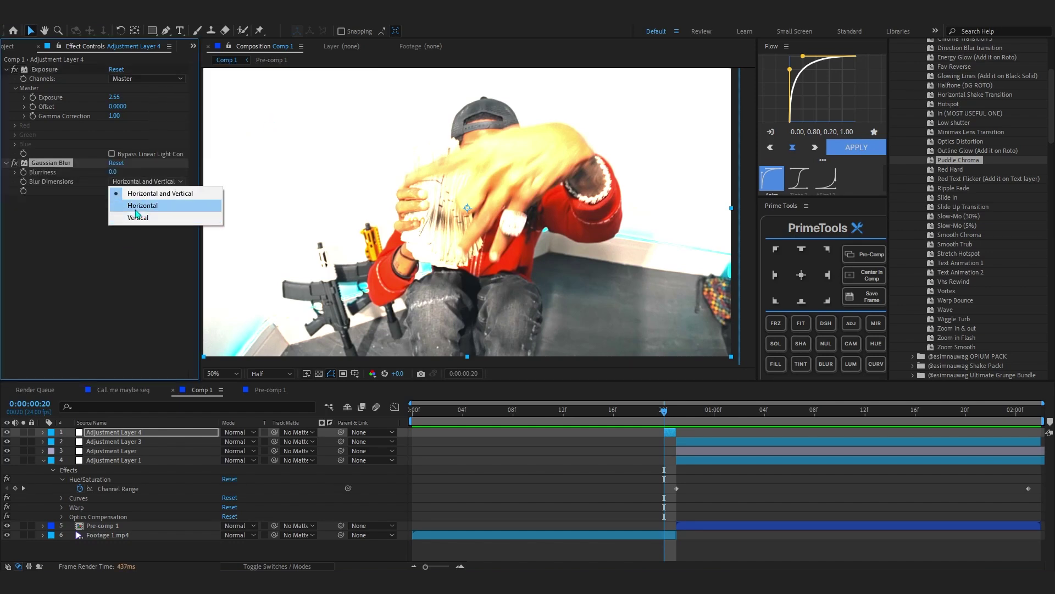
left_click(142, 206)
left_click_drag(113, 172, 707, 140)
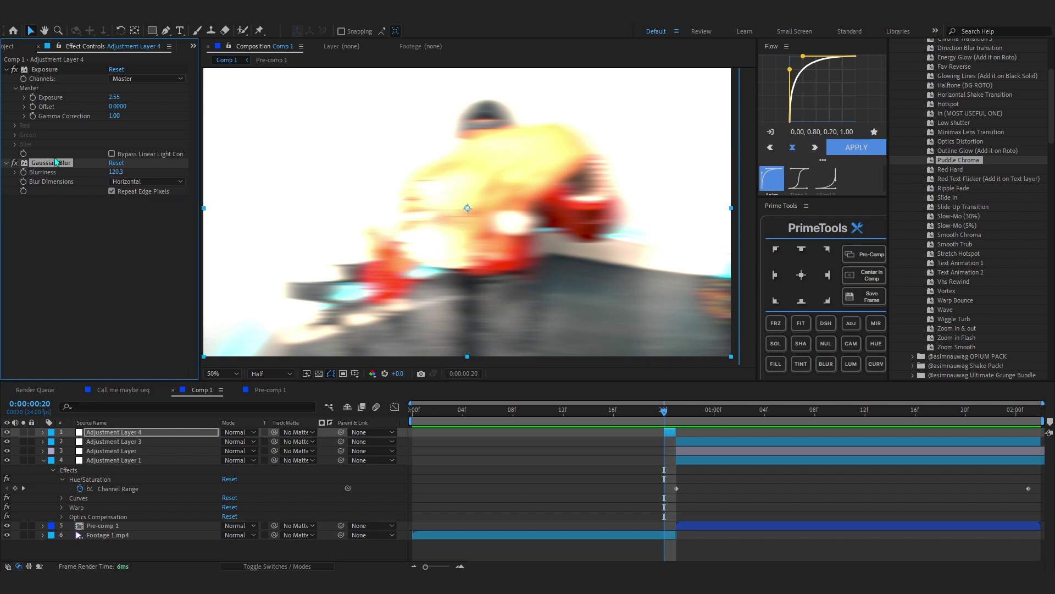
- Reorder Gaussian Blur above Exposure, then raise Exposure to 3.73 and Blurriness to 191.2
left_click_drag(85, 70, 85, 68)
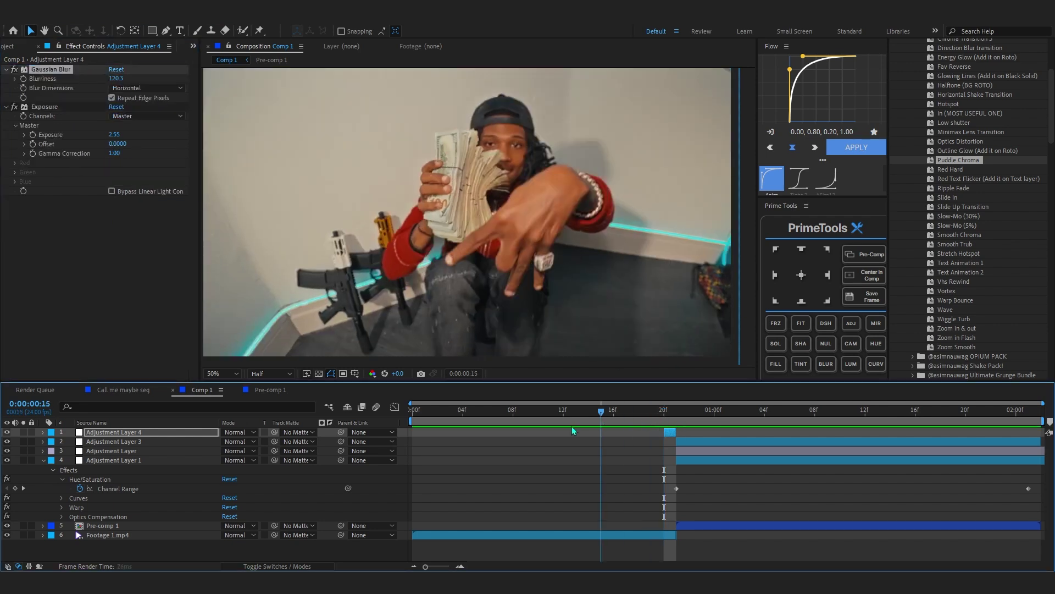
left_click_drag(114, 134, 183, 133)
left_click_drag(116, 78, 509, 85)
- Add the Levels effect to the flash adjustment layer with Input Black 114.0 and Gamma 0.62
key("ctrl+space")
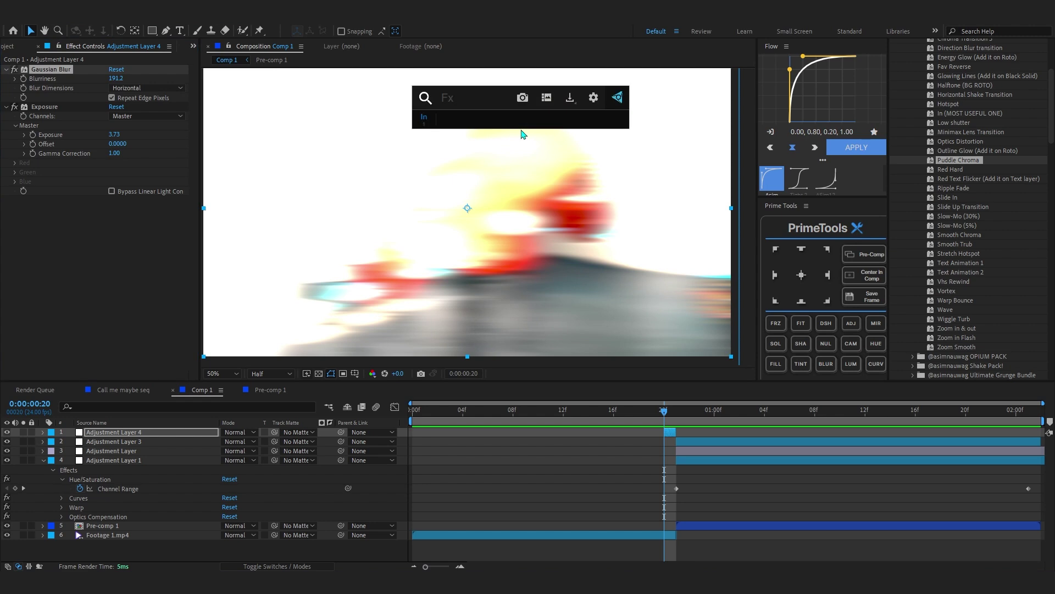
type("lve")
key("Return")
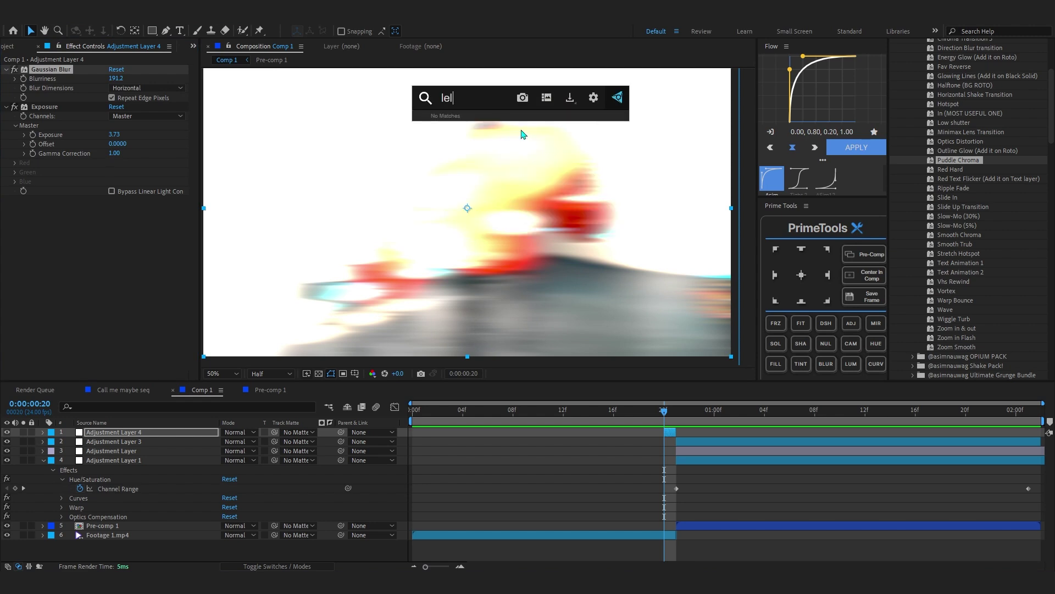
left_click_drag(31, 267, 147, 269)
- Extend the flash adjustment layer to two frames, place a one-frame duplicate at frame 18, and preview the flashes
left_click(618, 423)
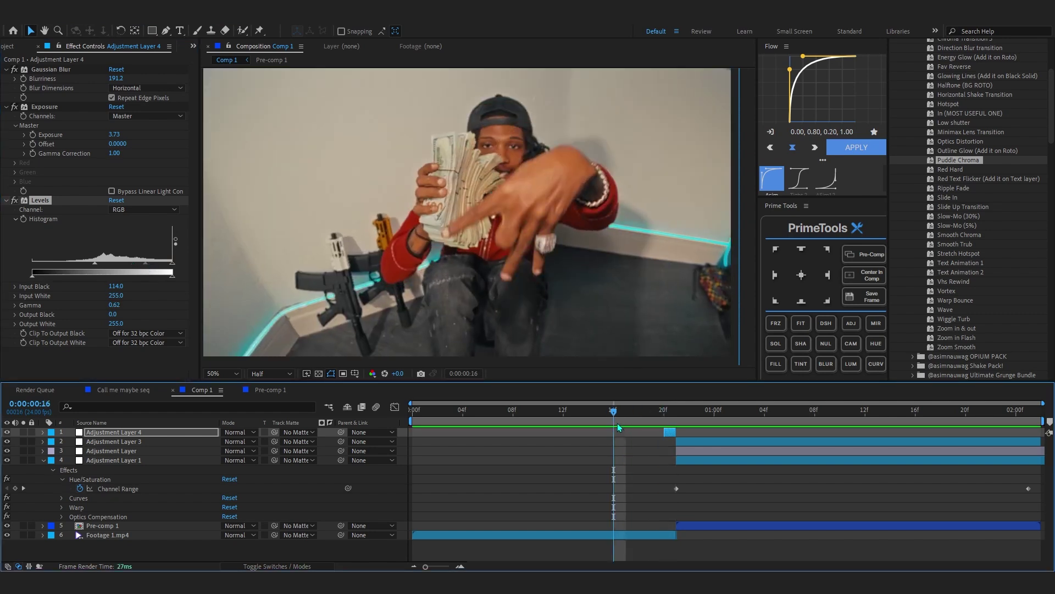
mouse_move(620, 412)
left_mouse_down()
mouse_move(682, 422)
mouse_move(642, 408)
mouse_move(613, 416)
left_mouse_up()
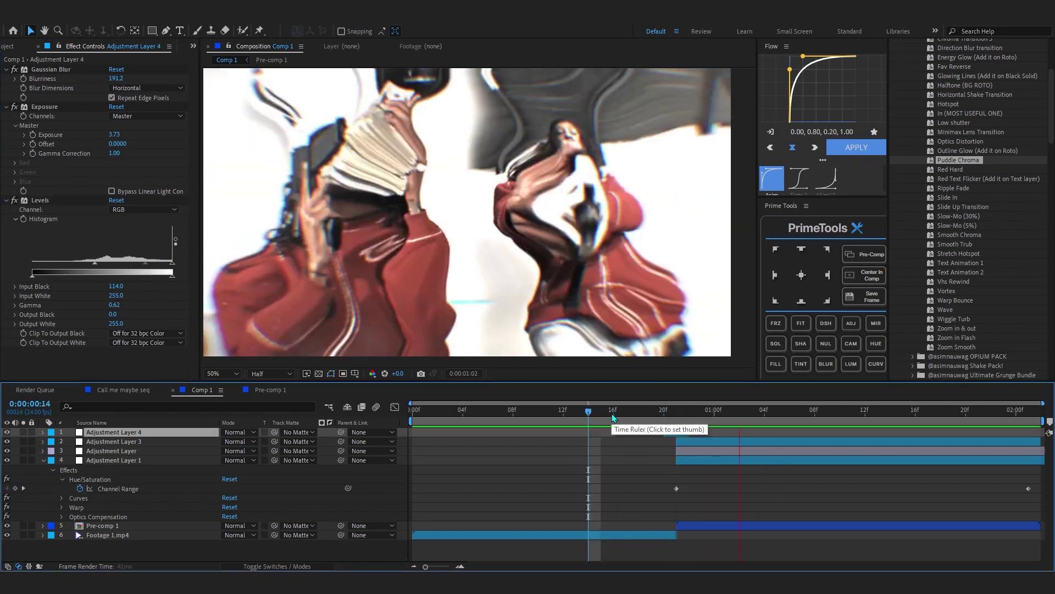
key("ctrl+d")
mouse_move(612, 415)
left_mouse_down()
mouse_move(663, 431)
mouse_move(599, 420)
left_mouse_up()
key("space")
key("space")
key("space")
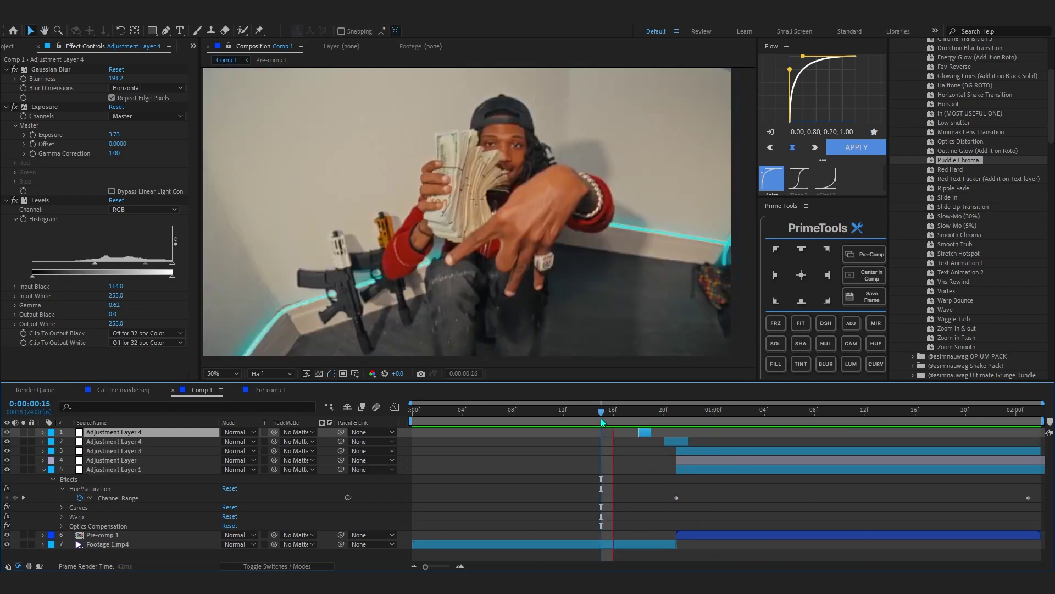
- Move the duplicated flash layer one frame earlier to frame 17 and remove its Gaussian Blur and Levels effects
left_click_drag(645, 432, 632, 432)
scroll(58, 132, "down", 2)
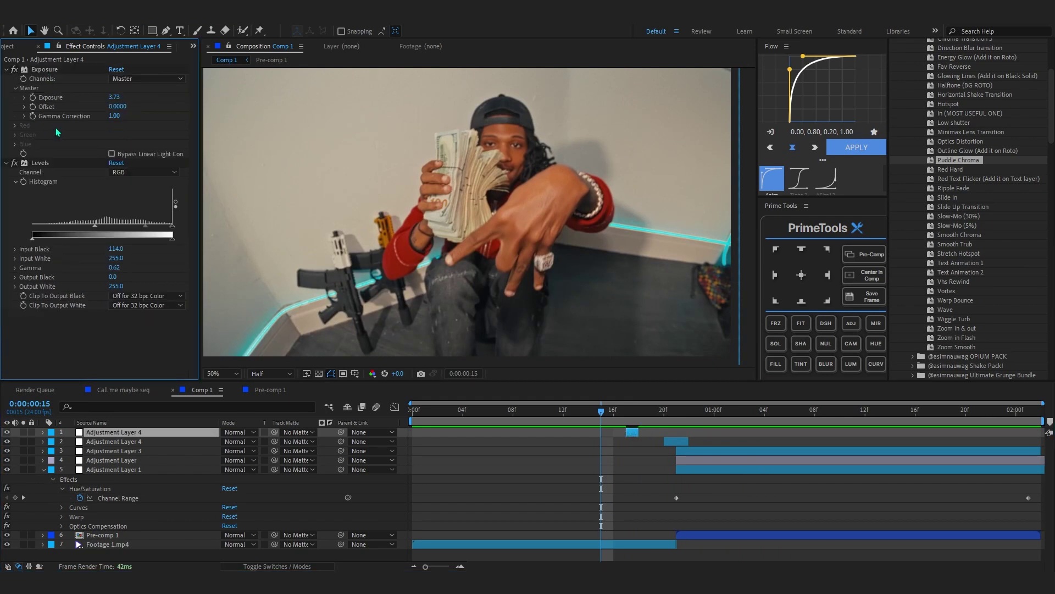
key("Delete")
- Play the composition to check both flashes and the transition, and collapse the properties of Adjustment Layer 1
left_click_drag(623, 417, 571, 422)
key("space")
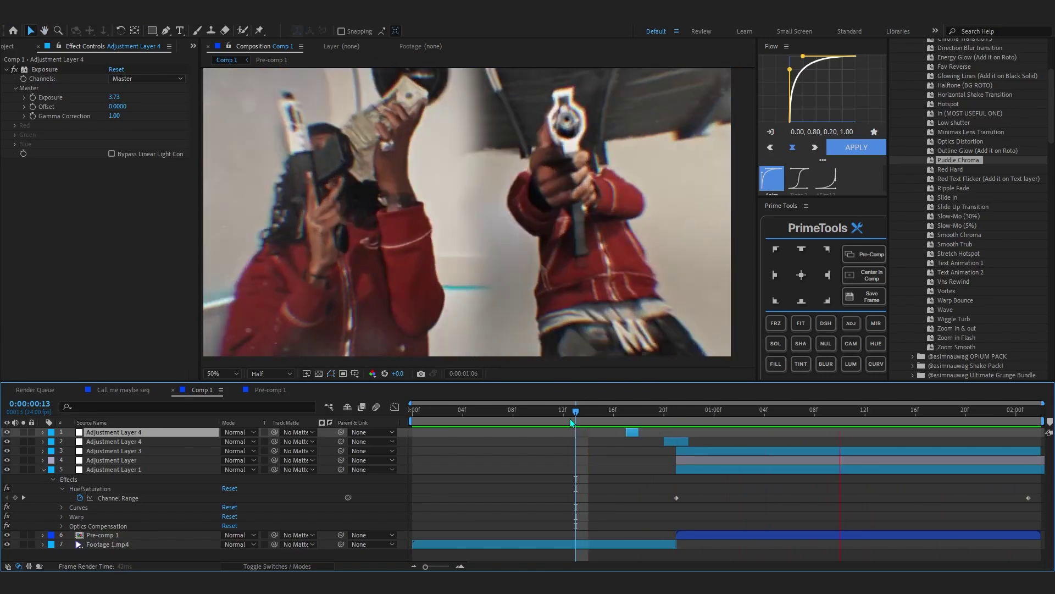
left_click(632, 432)
left_click_drag(630, 432, 608, 462)
key("Home")
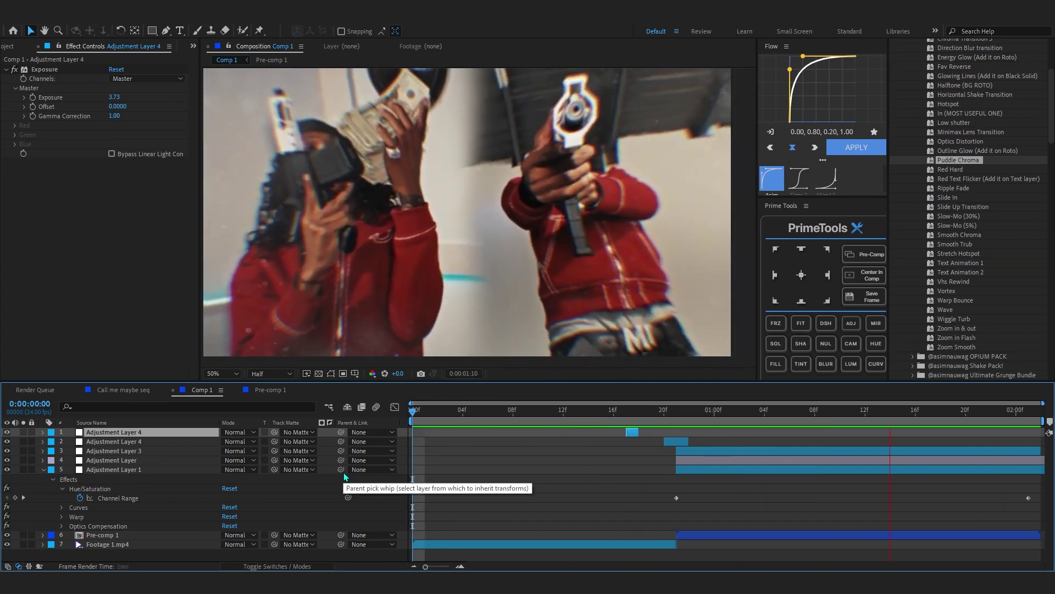
left_click(43, 470)
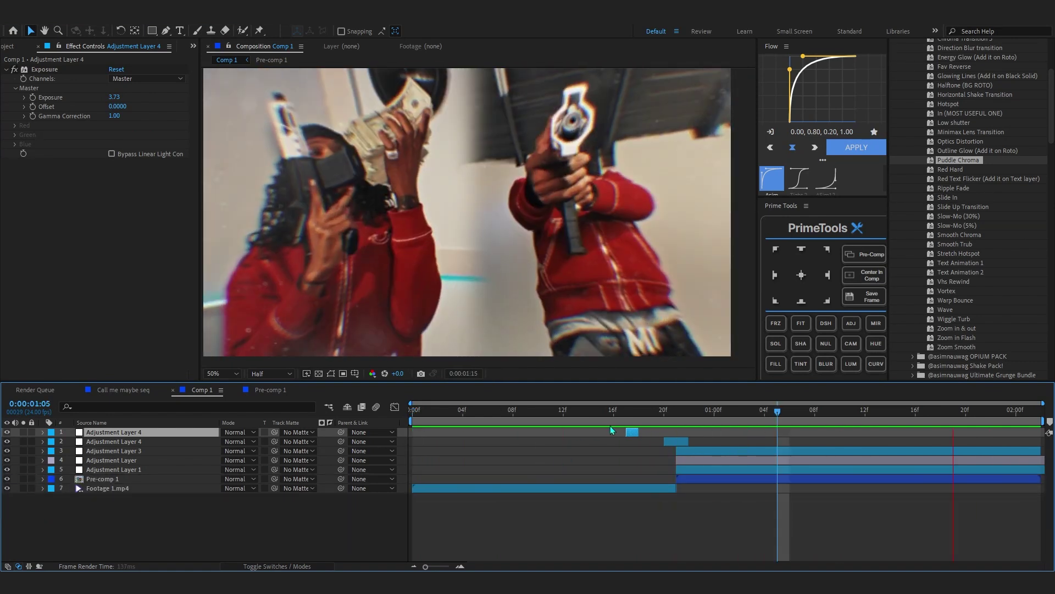